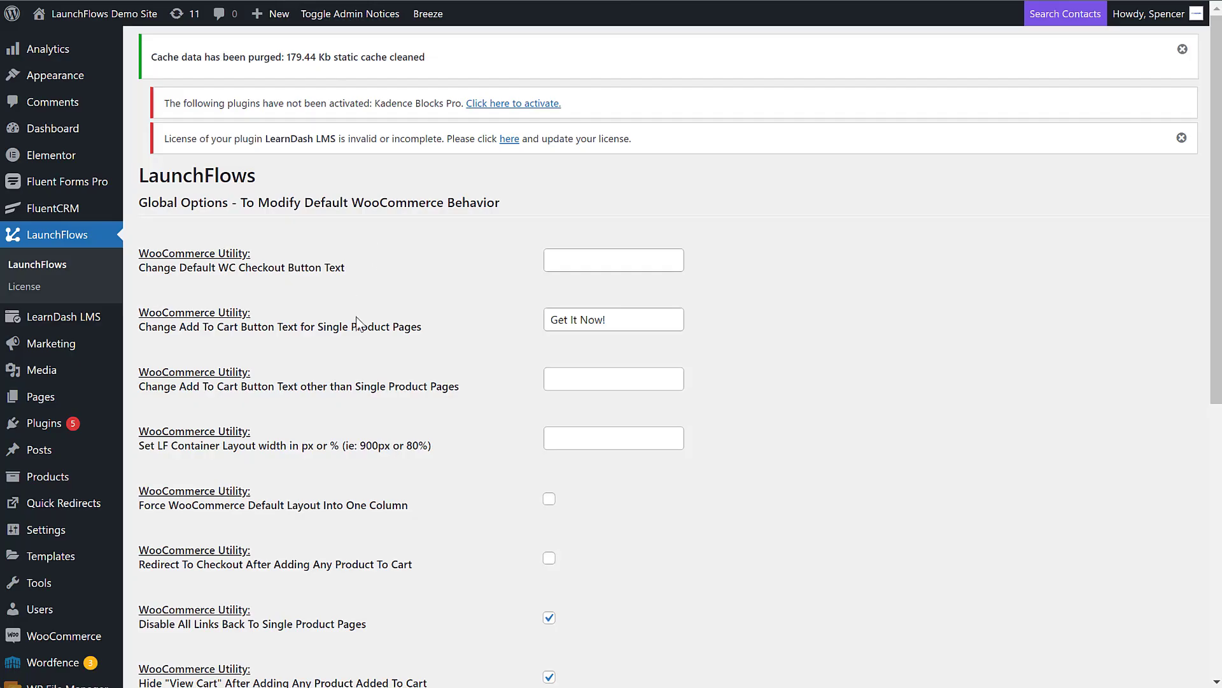
Turn on the Theme Compatibility option that disables Kadence theme field colors in WooCommerce checkout, and save the settings
scroll(357, 324, "down", 8)
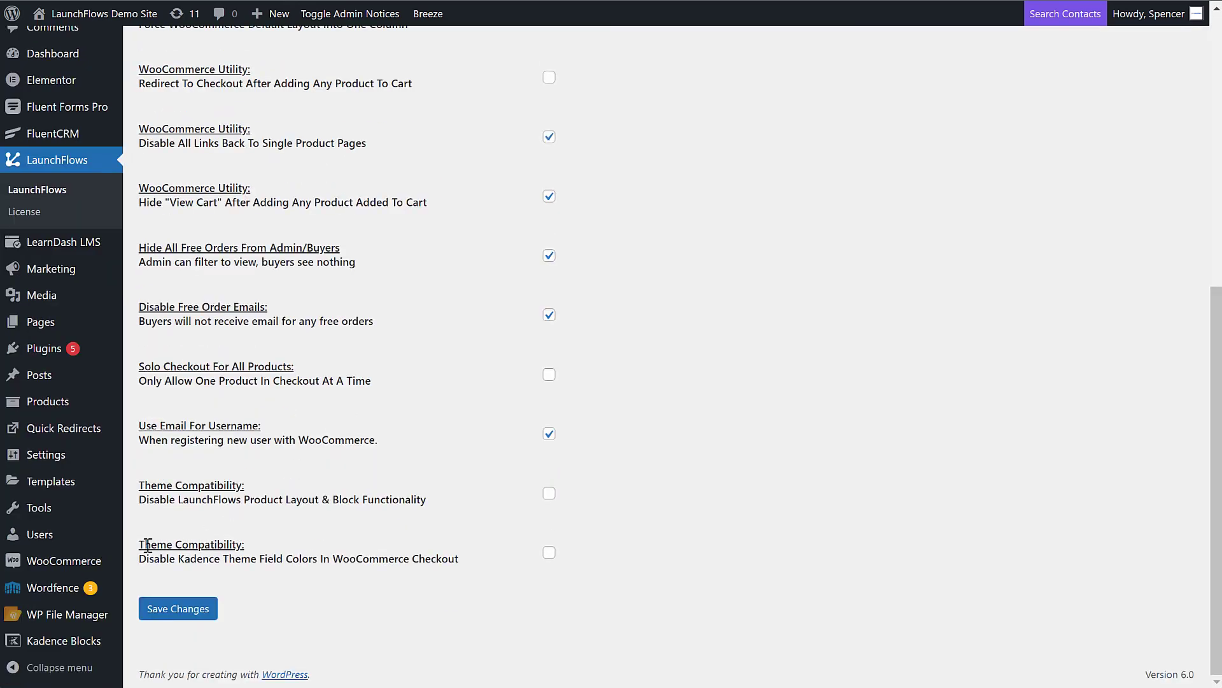
left_click_drag(140, 545, 491, 573)
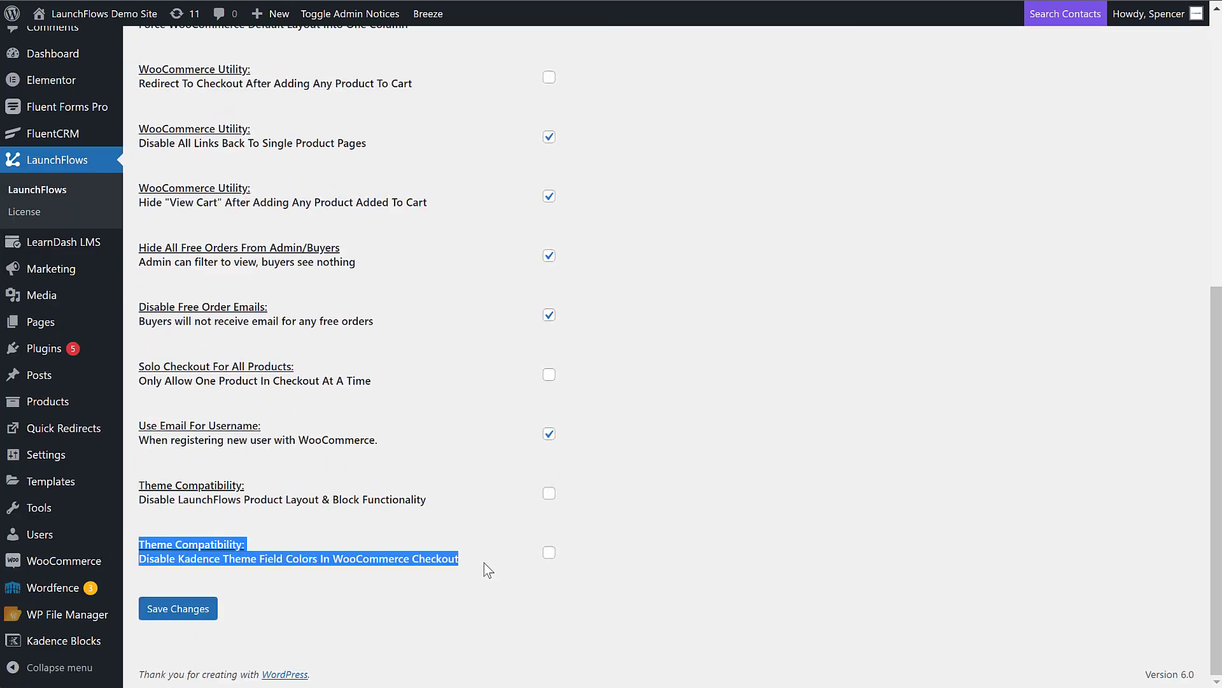
left_click(543, 565)
left_click(548, 552)
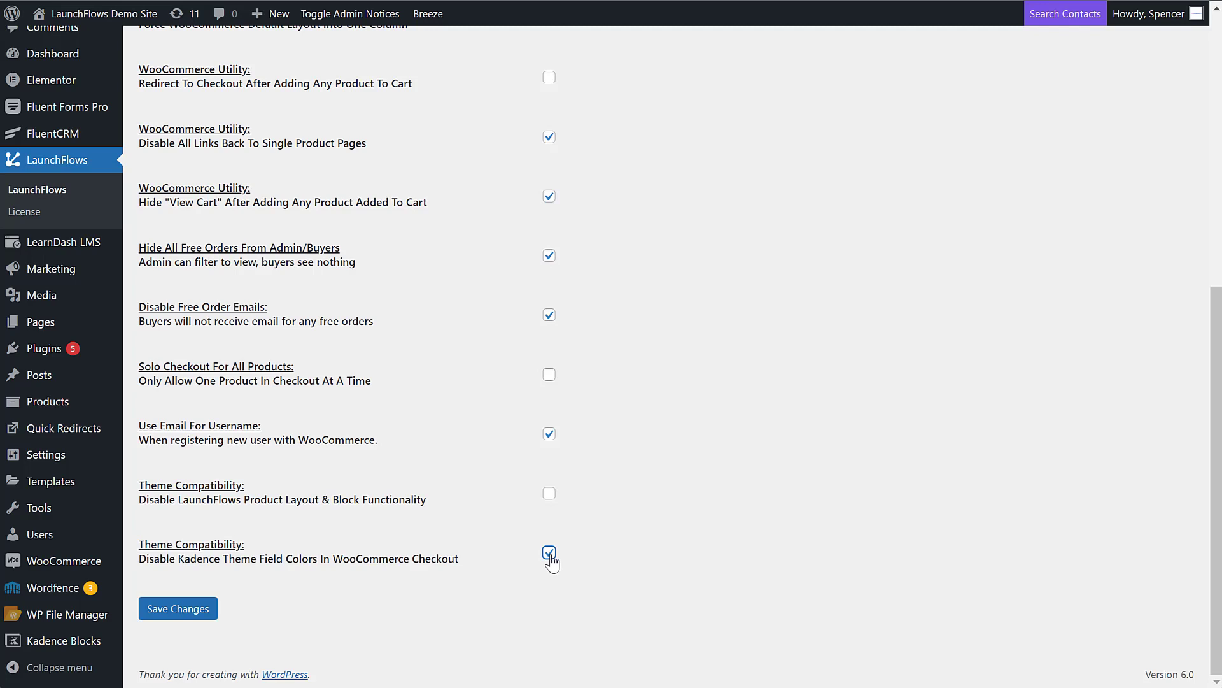
left_click(185, 612)
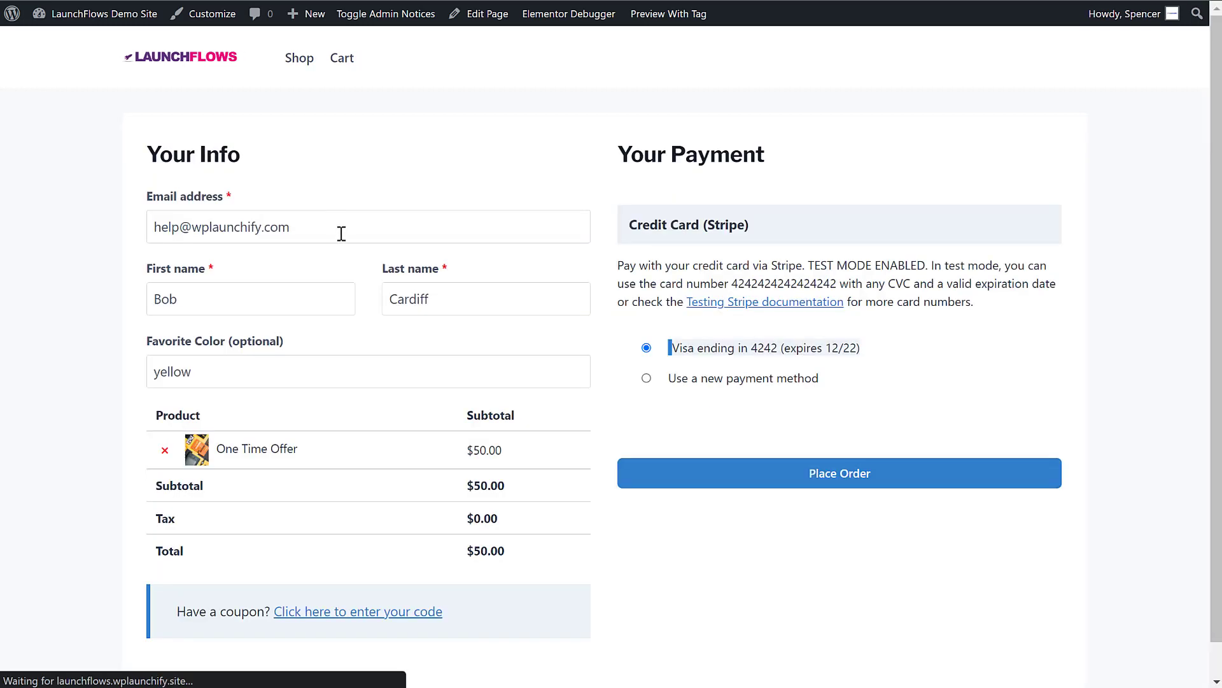
Clear the email address, last name and Favorite Color fields on the checkout form, and try to place the order
left_click_drag(311, 235, 66, 199)
key("BackSpace")
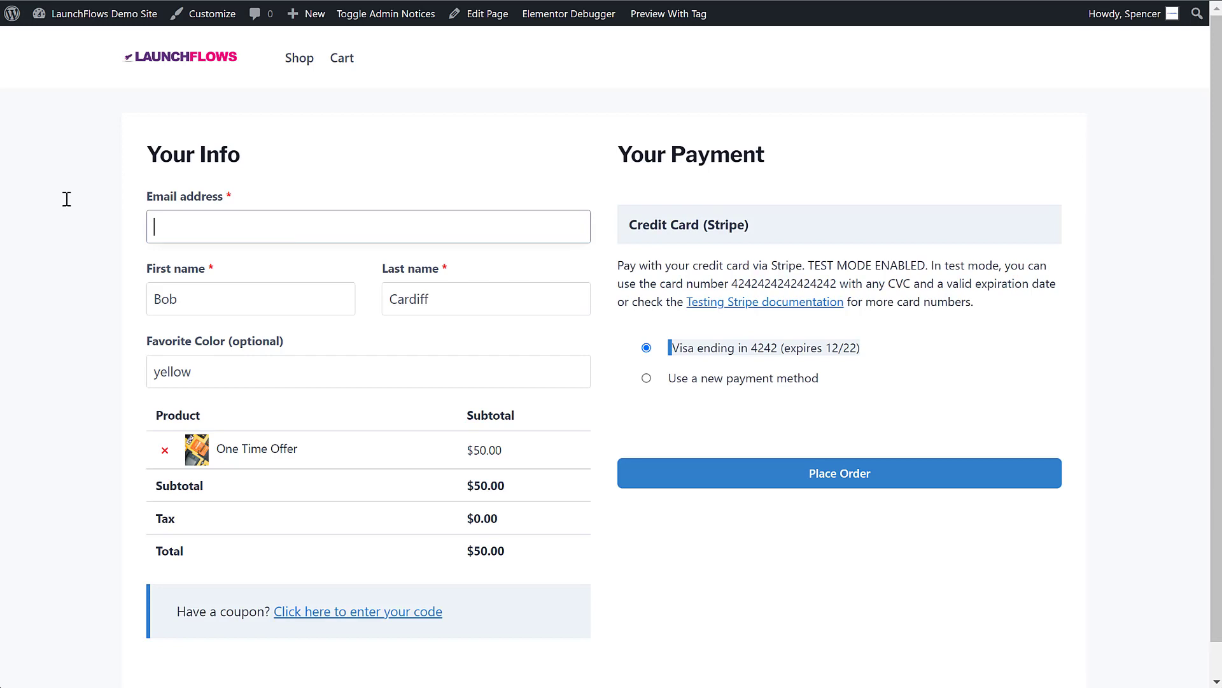
key("Tab")
key("Tab")
key("BackSpace")
key("Tab")
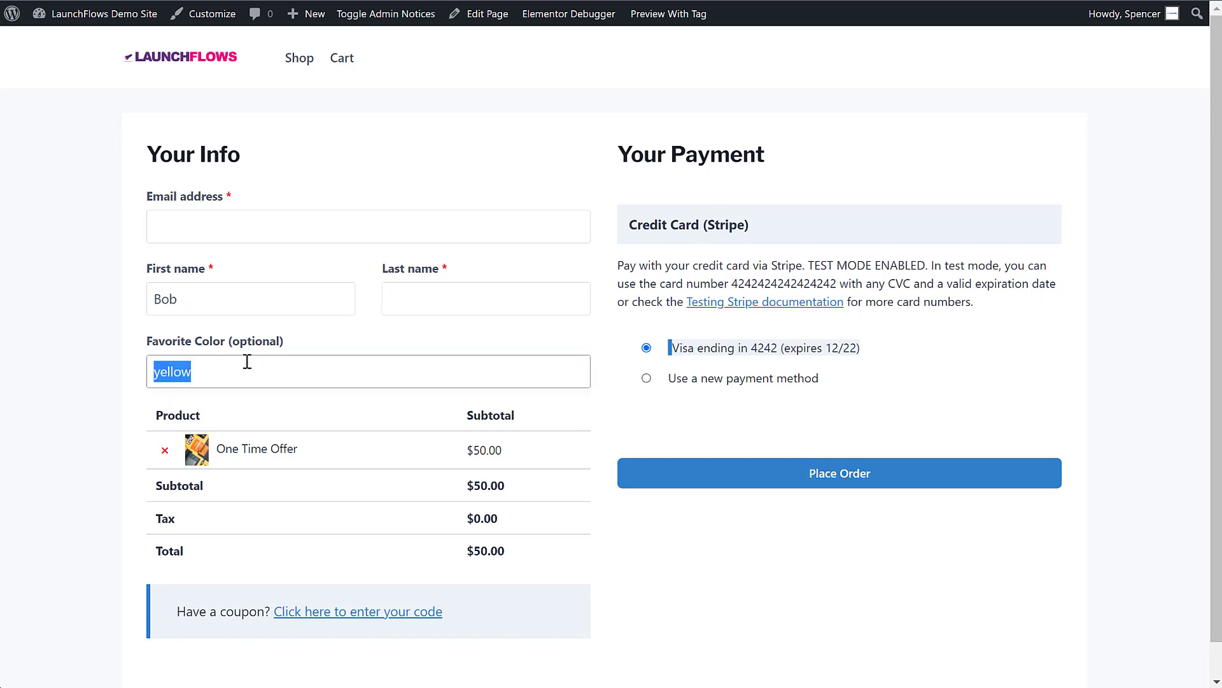
key("BackSpace")
key("Tab")
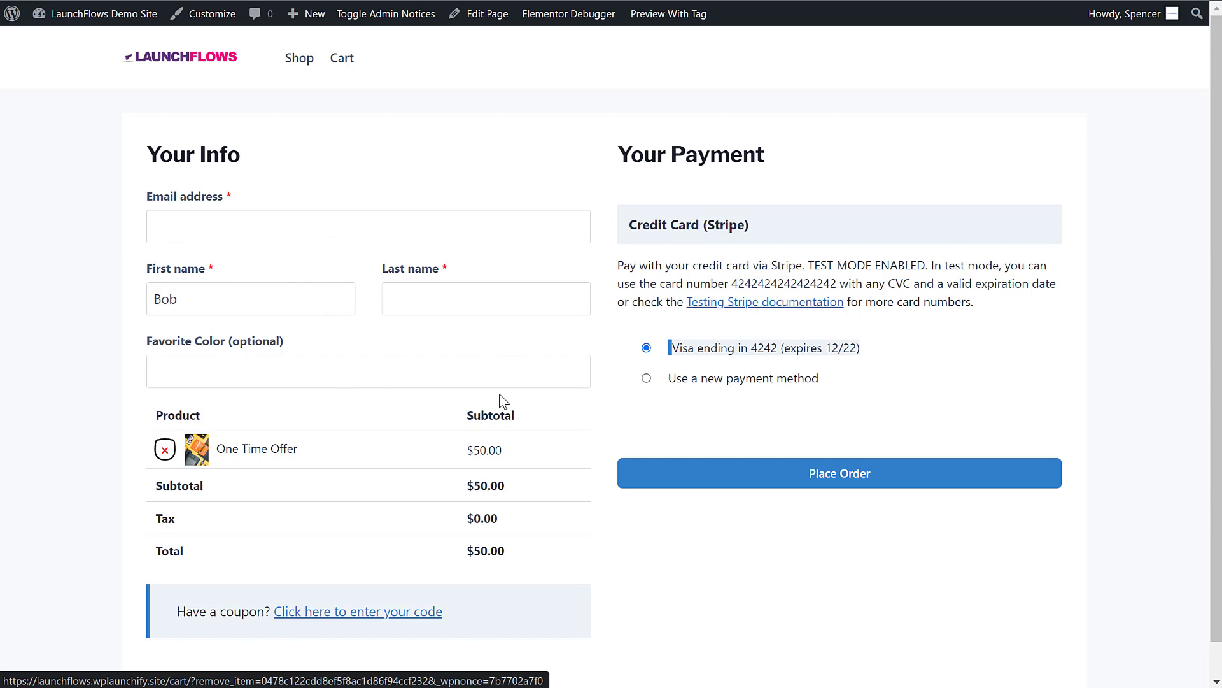
left_click(824, 480)
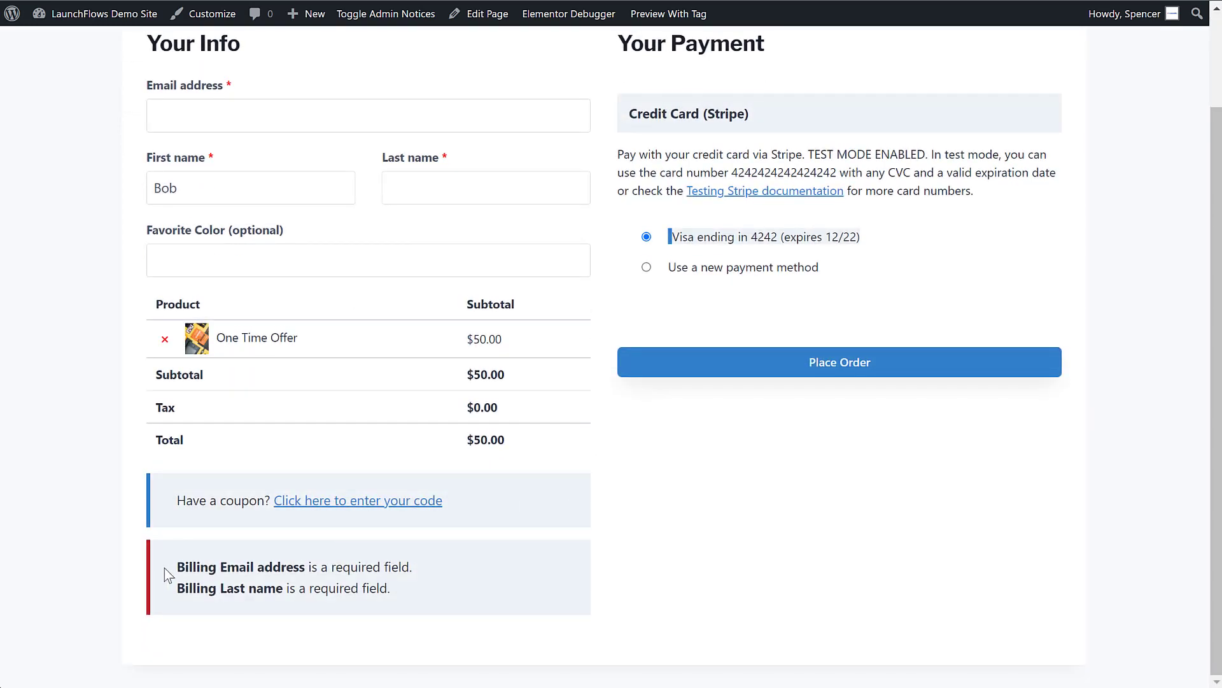
left_click_drag(164, 573, 467, 606)
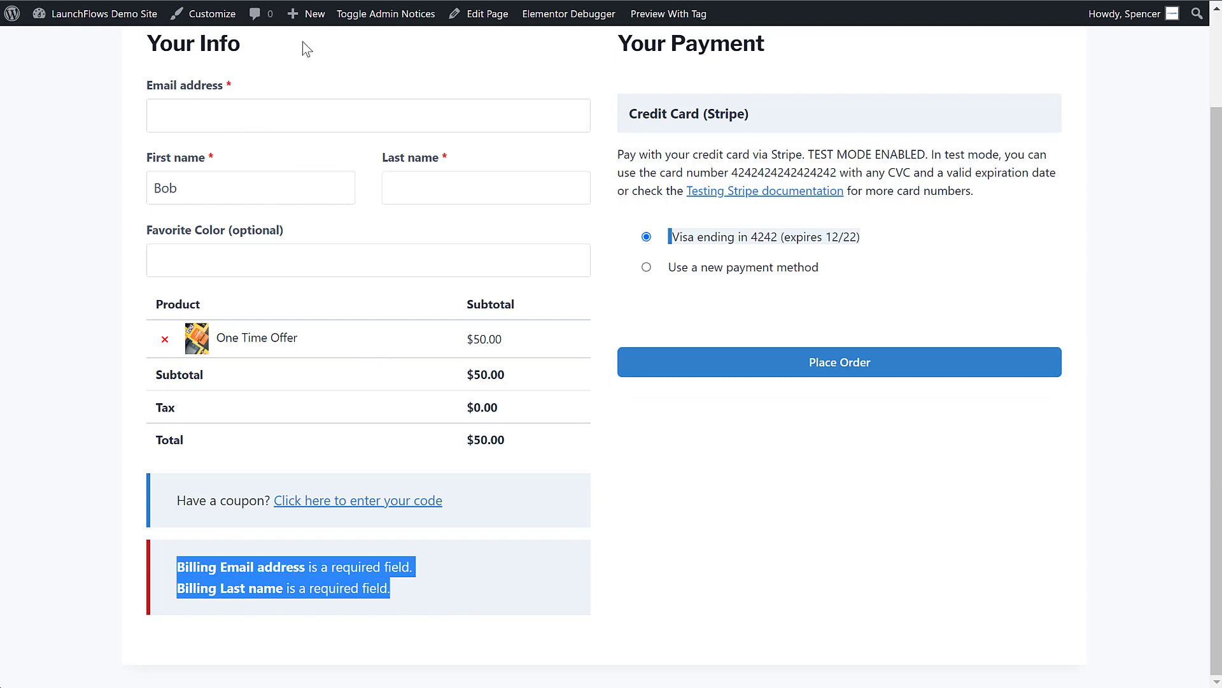
Open the WooCommerce Accounts & Privacy settings and review the guest checkout and account creation options
mouse_move(96, 14)
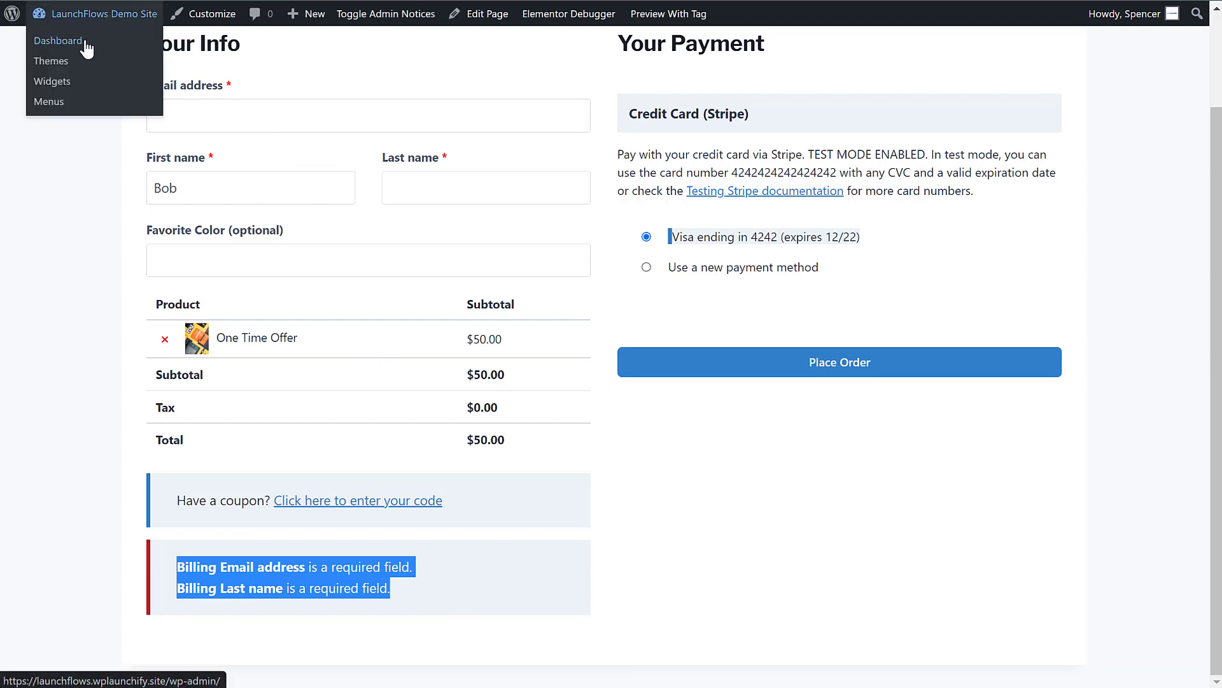
left_click(81, 40)
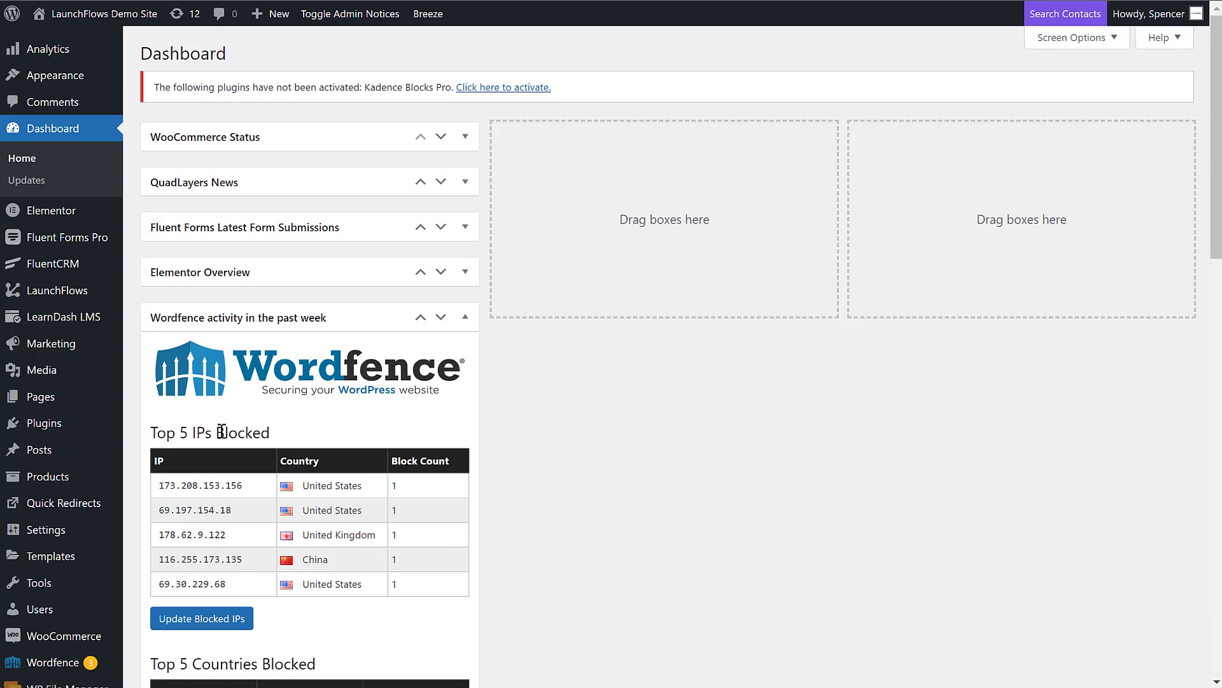
mouse_move(115, 633)
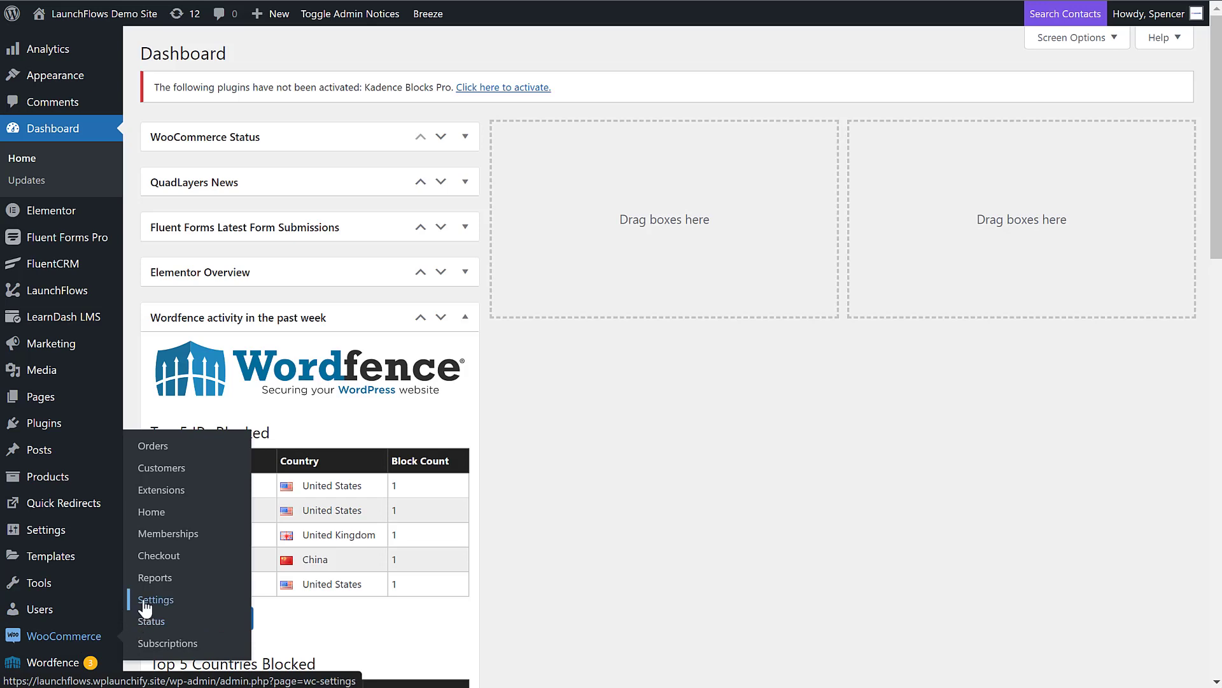
left_click(235, 592)
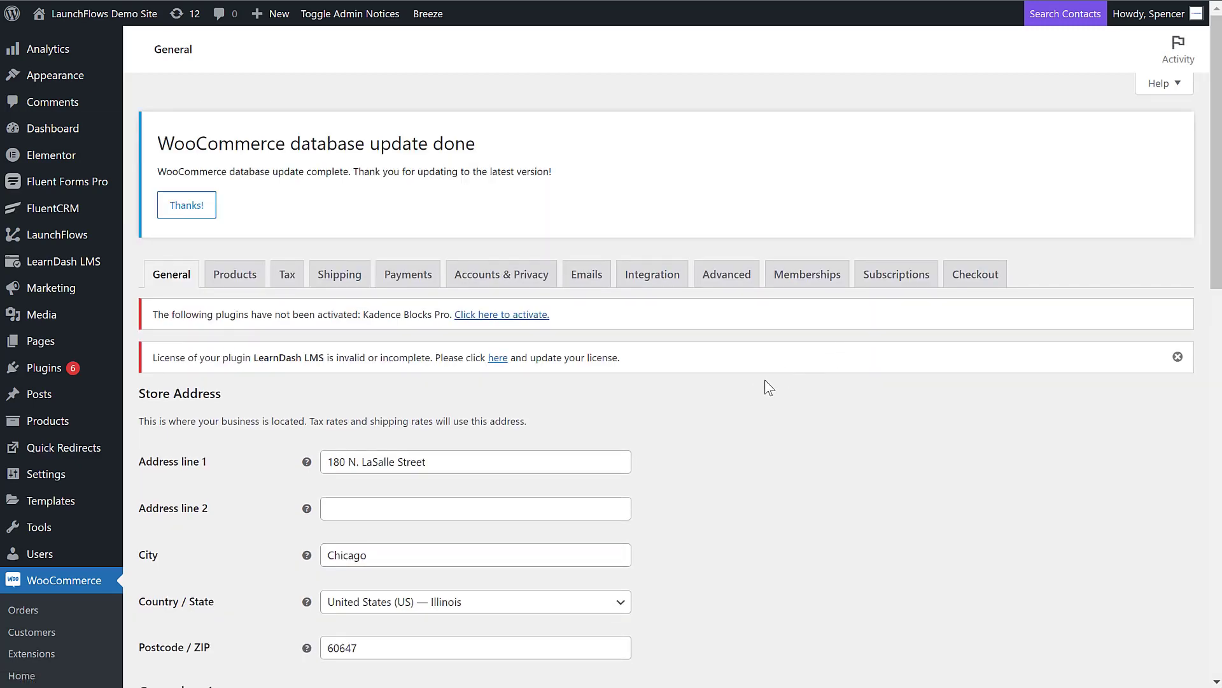
left_click(542, 282)
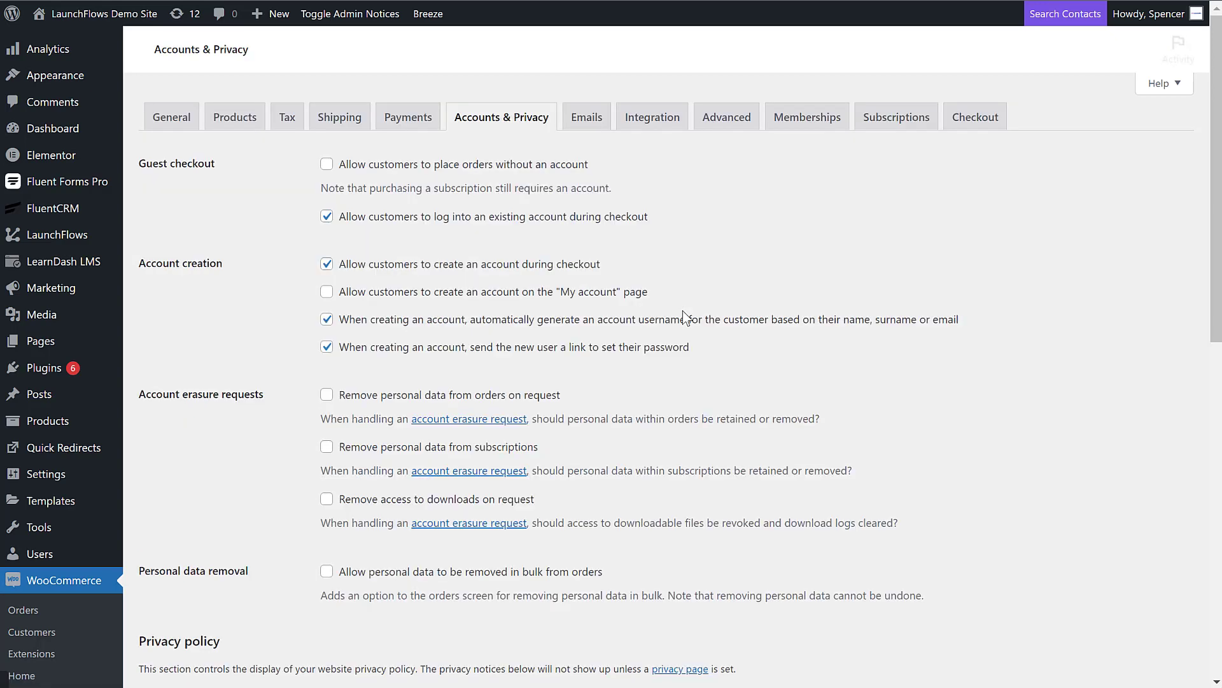
scroll(490, 285, "down", 4)
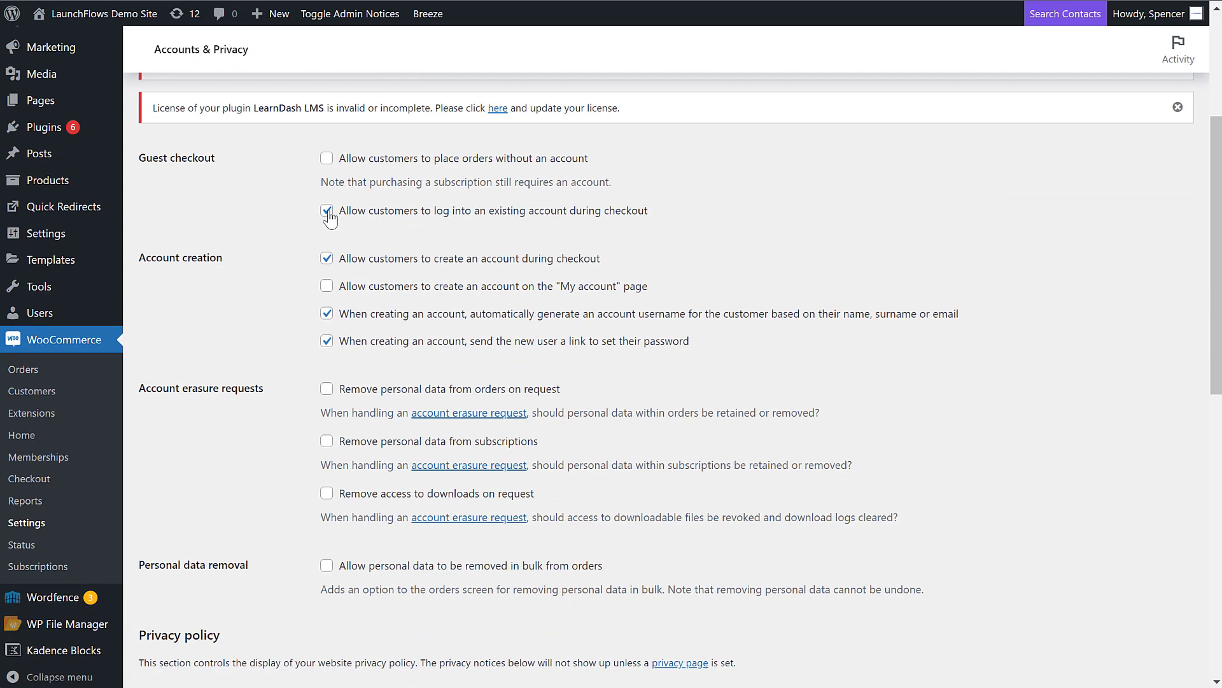
left_click_drag(342, 219, 645, 224)
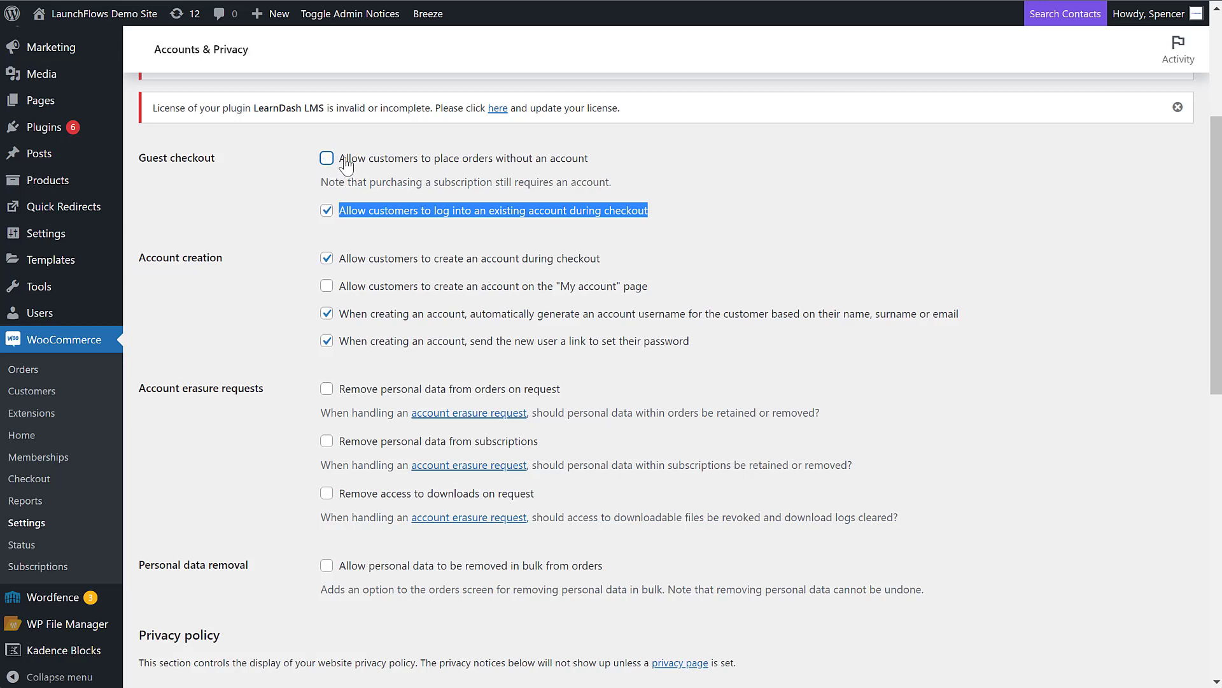
left_click_drag(345, 160, 529, 166)
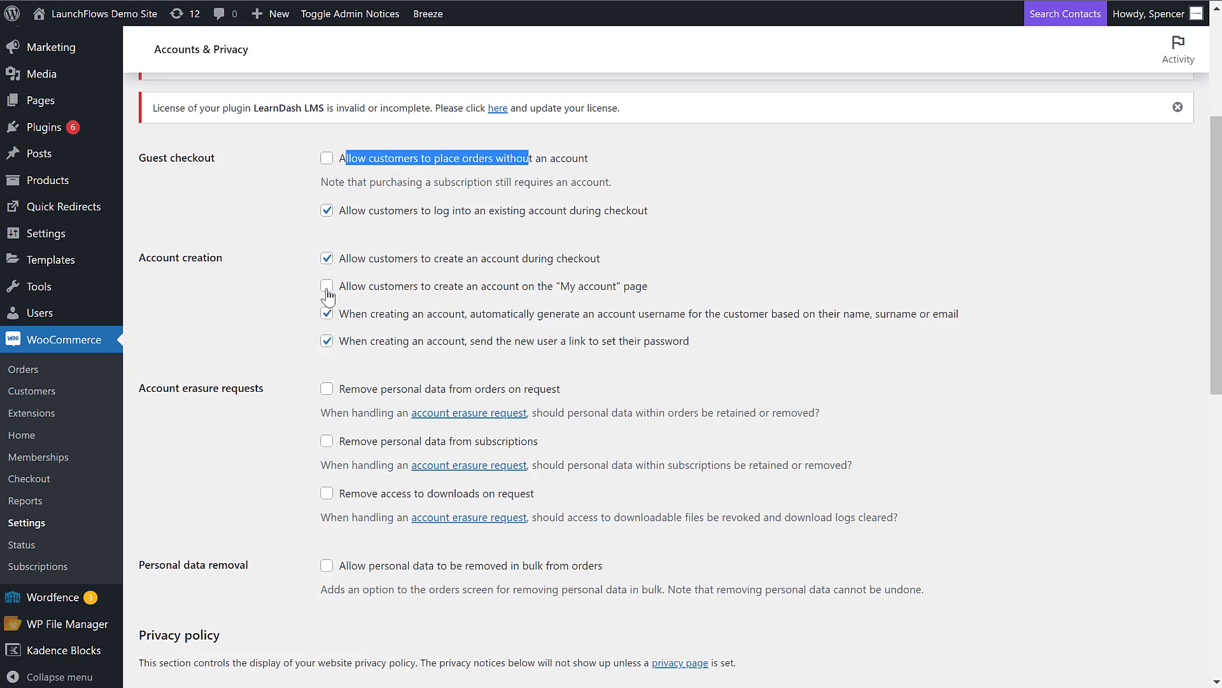
left_click_drag(365, 287, 645, 297)
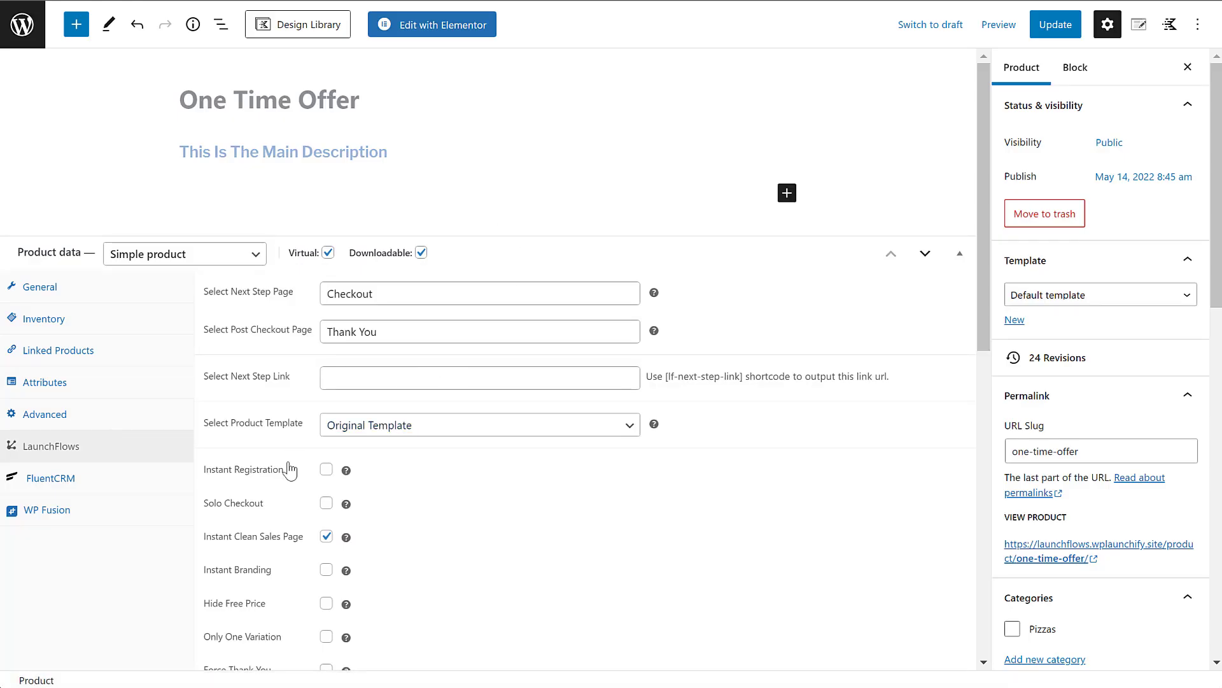
Review the LaunchFlows options of the One Time Offer product, including the Next Step Link setting
scroll(298, 469, "down", 3)
scroll(298, 469, "down", 1)
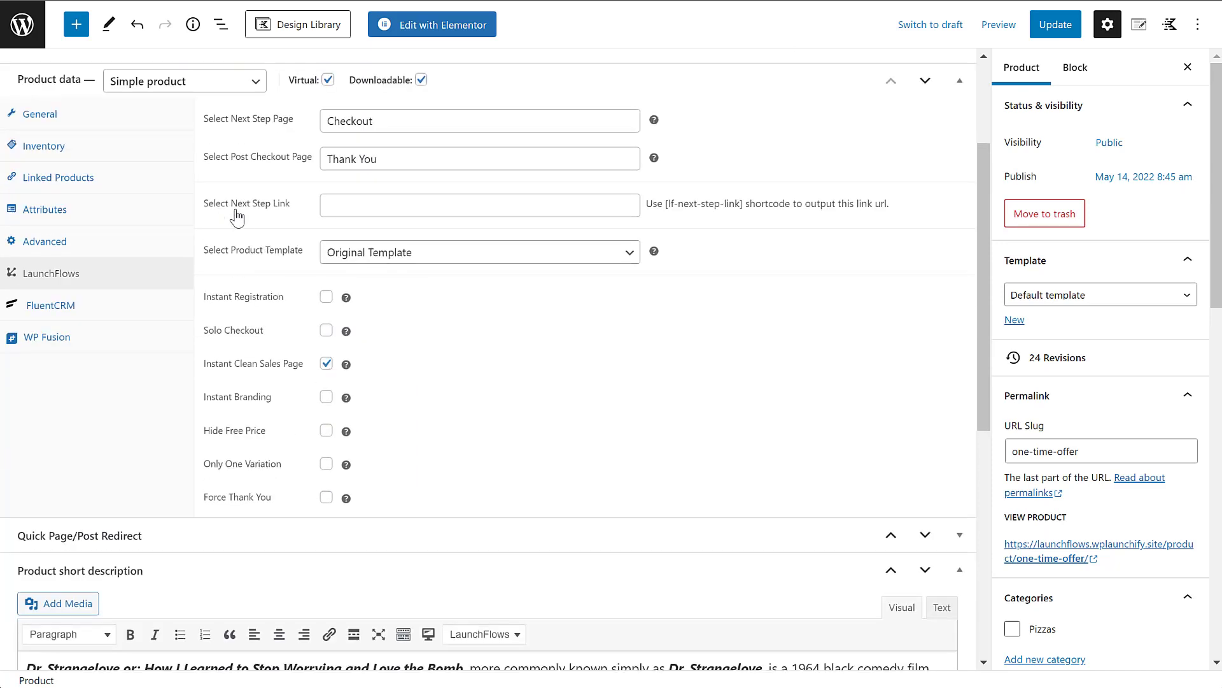
left_click_drag(209, 205, 282, 209)
scroll(760, 434, "up", 1)
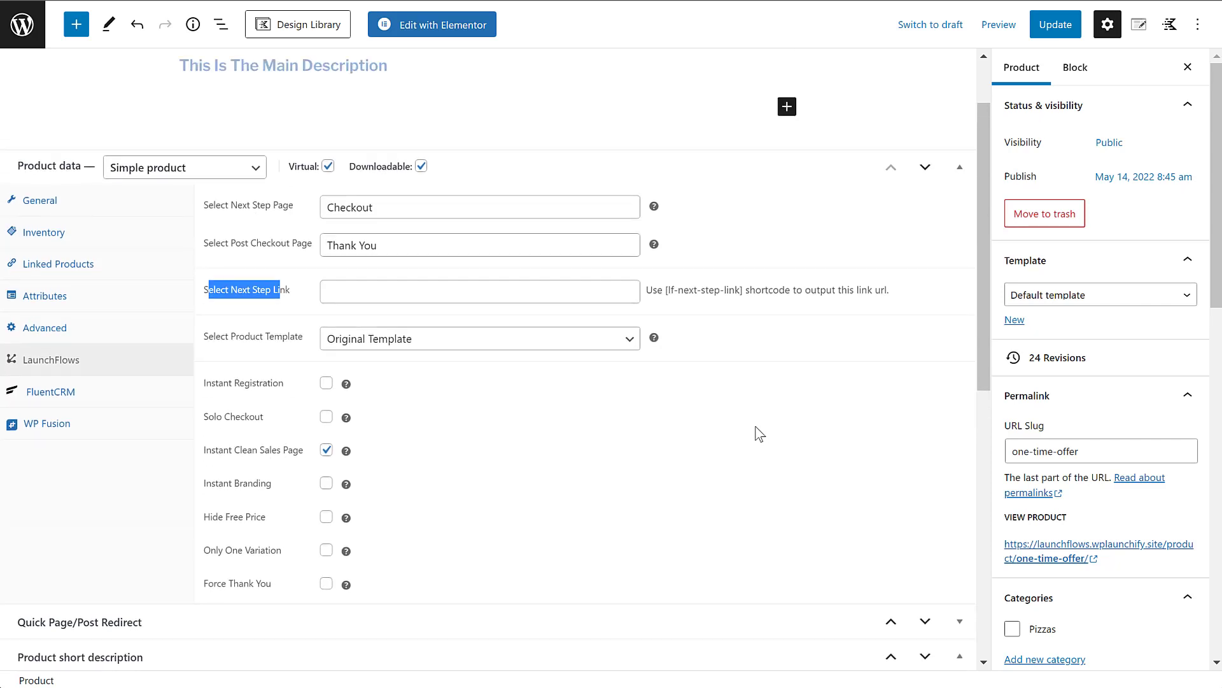
left_click(911, 306)
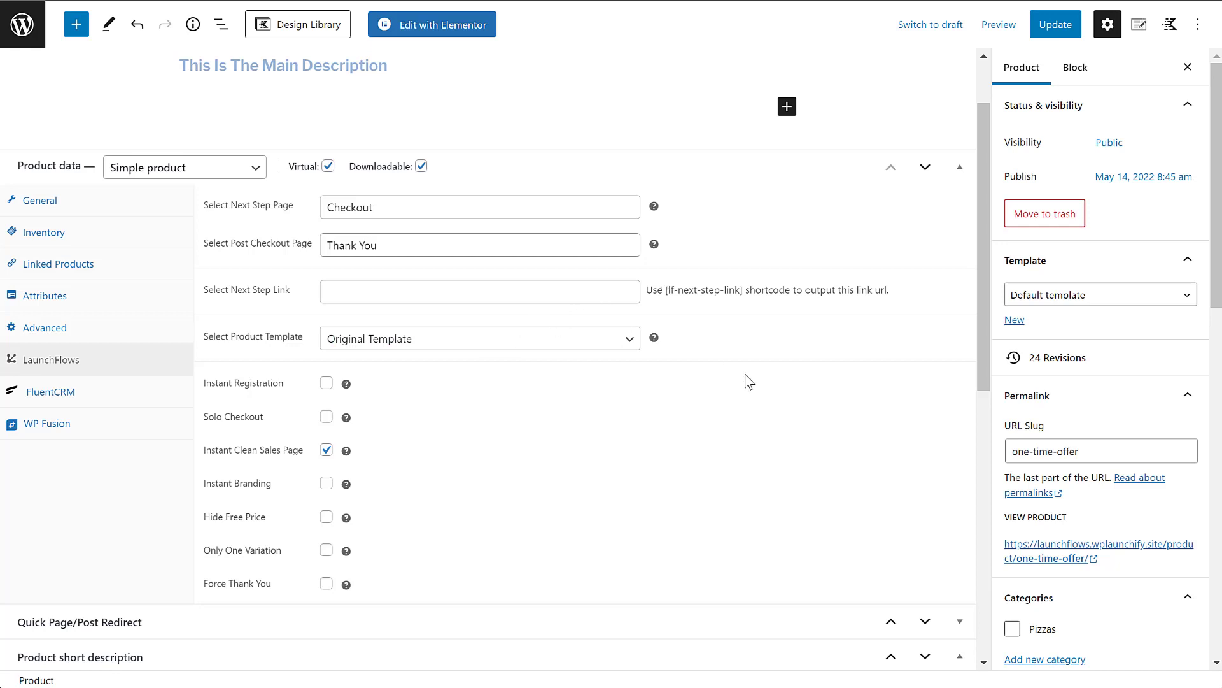
Examine the main description and the short description of the One Time Offer product
scroll(745, 375, "up", 1)
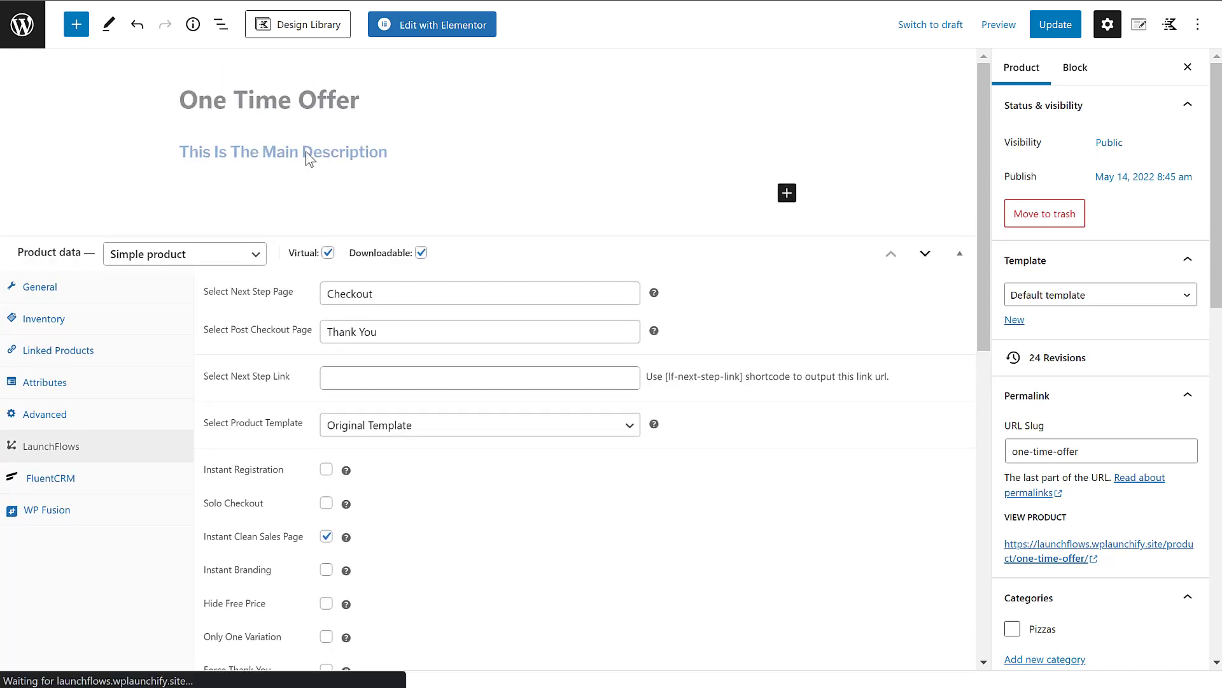
left_click_drag(388, 153, 196, 152)
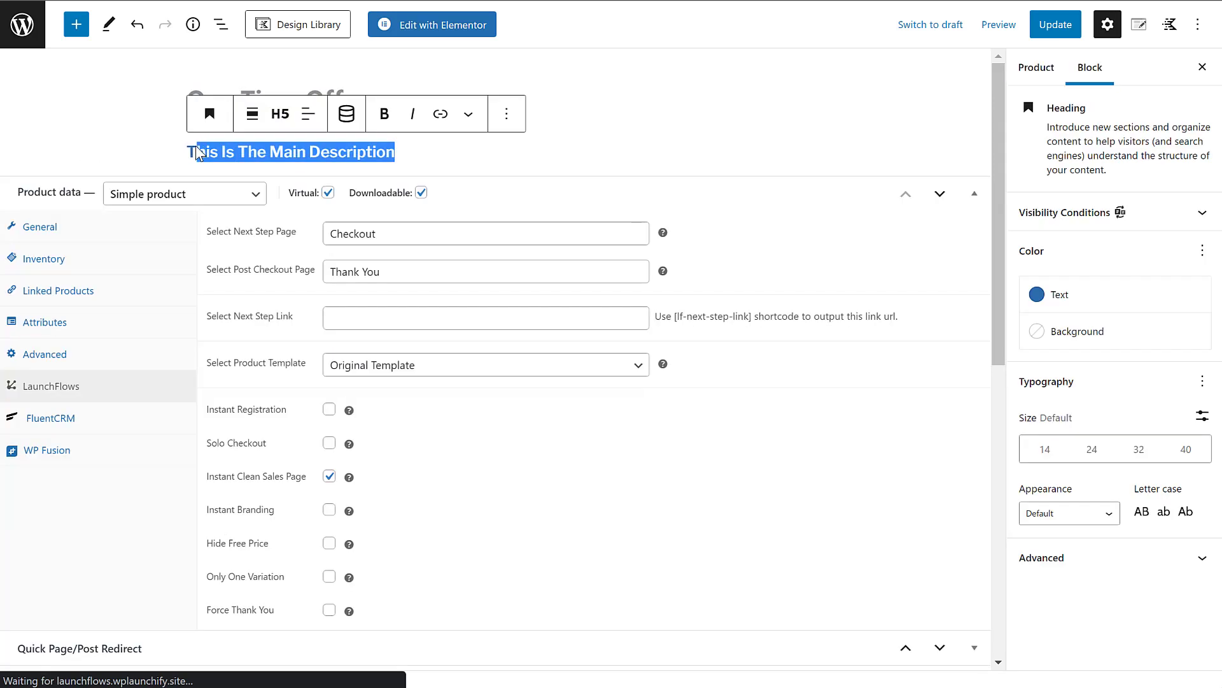
left_click(575, 153)
scroll(643, 191, "down", 4)
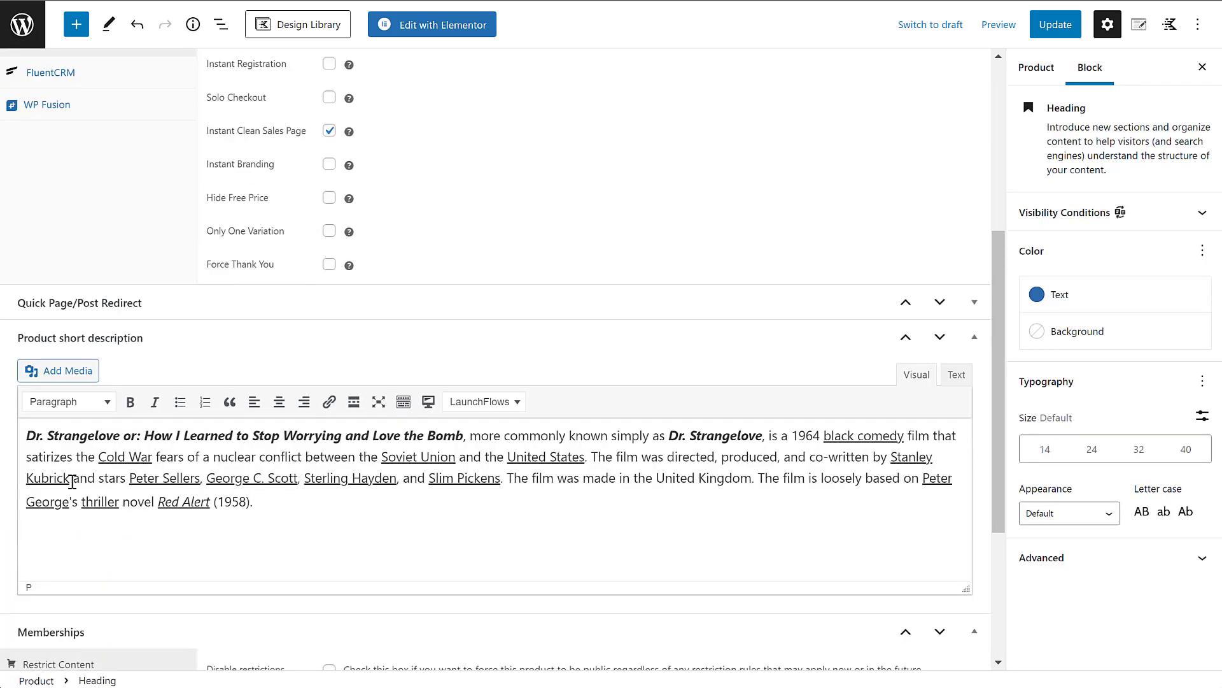
left_click_drag(260, 505, 34, 435)
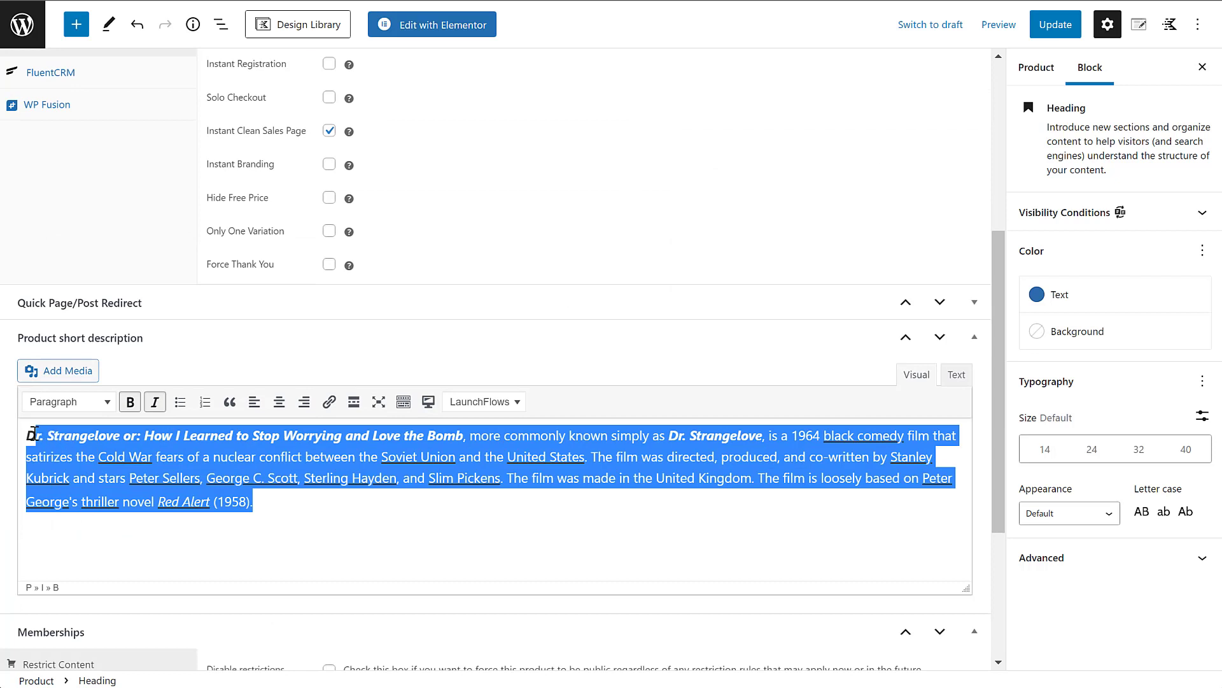
left_click(363, 521)
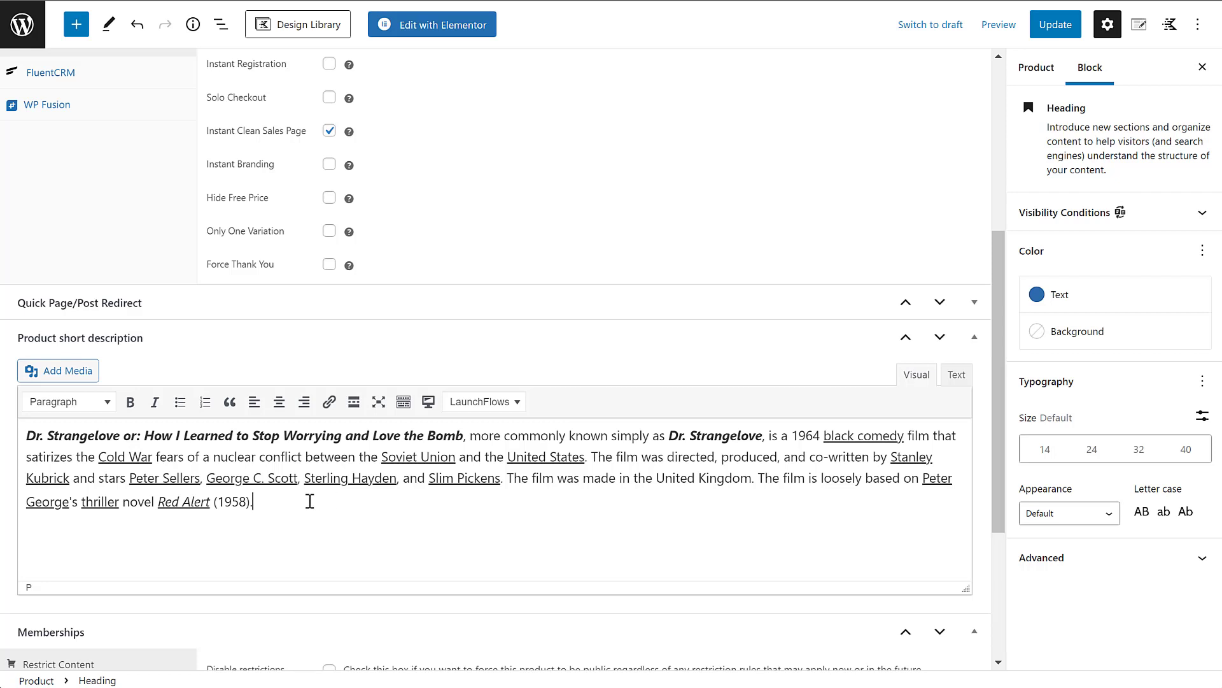
scroll(310, 502, "up", 5)
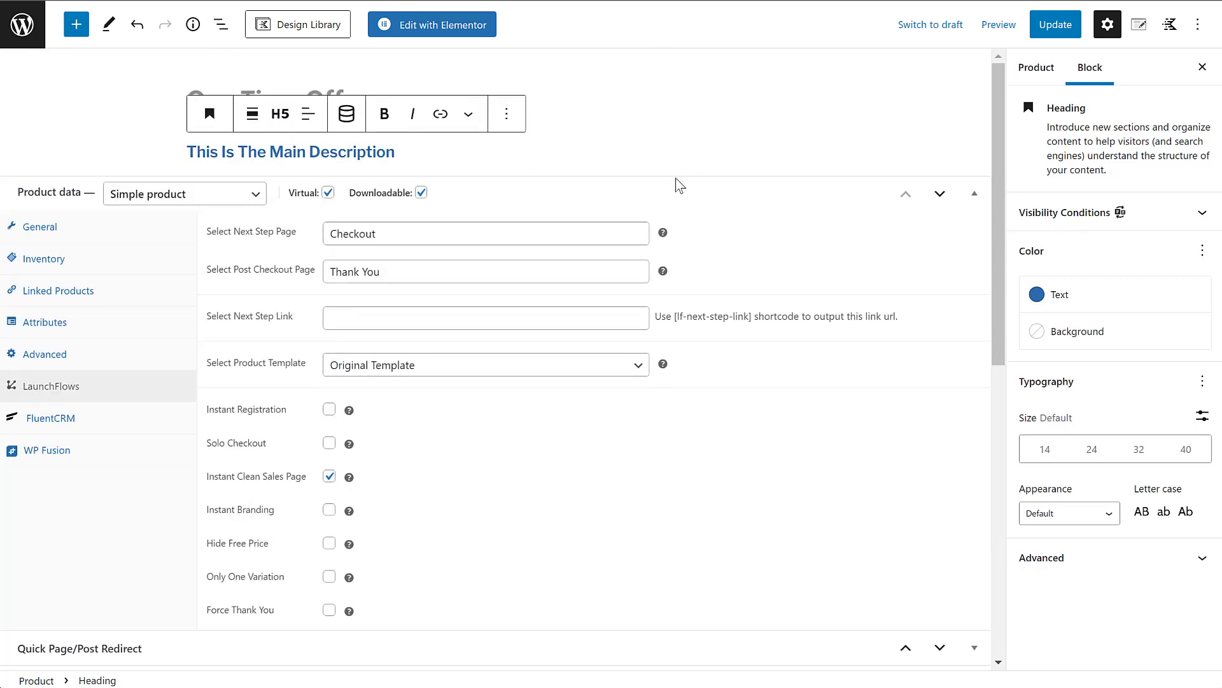
scroll(621, 338, "down", 5)
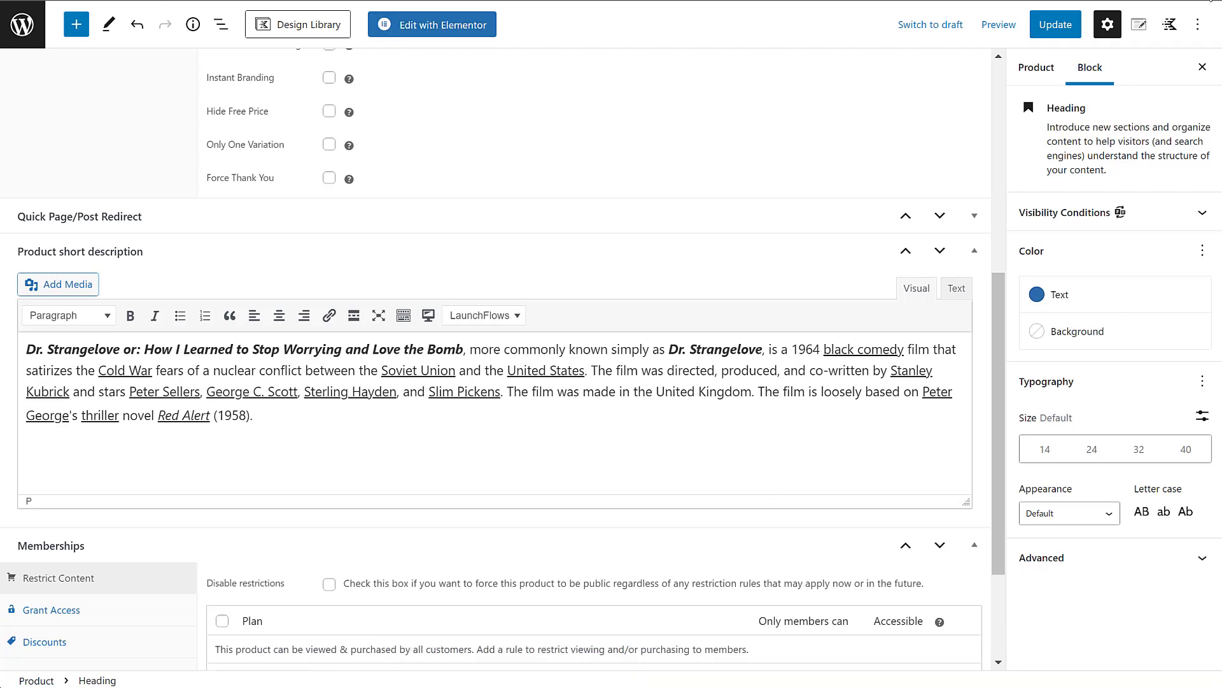
key("alt+f")
left_click(1130, 57)
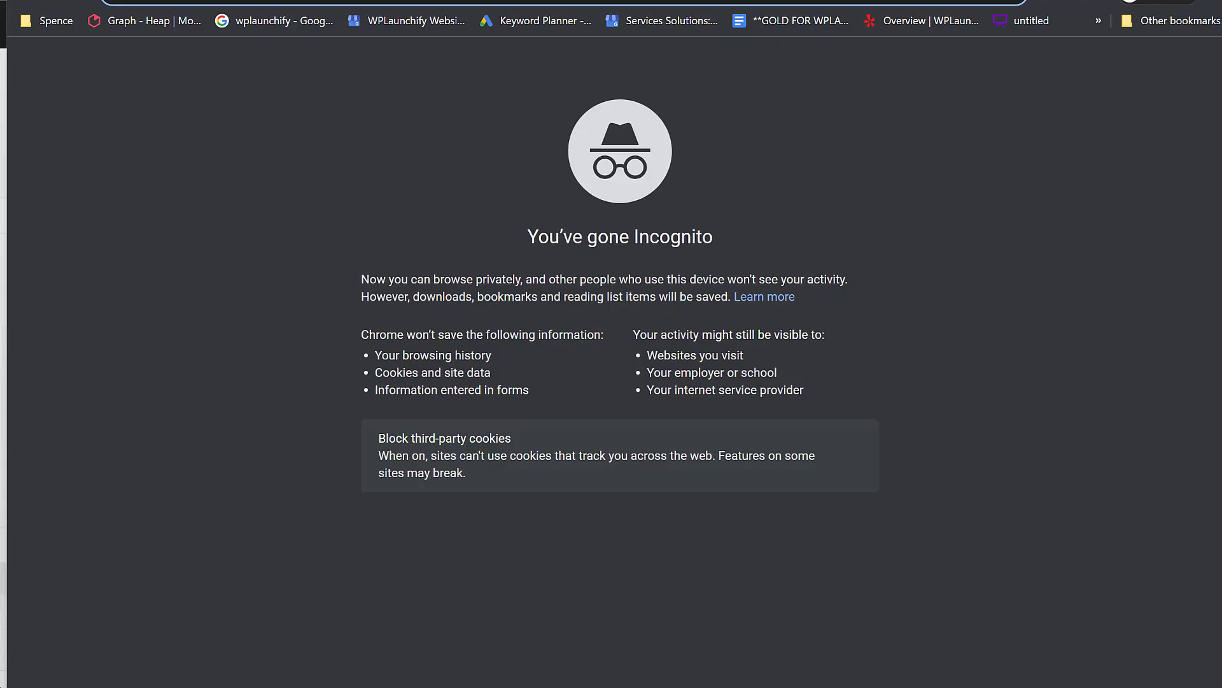
left_click_drag(764, 0, 755, 0)
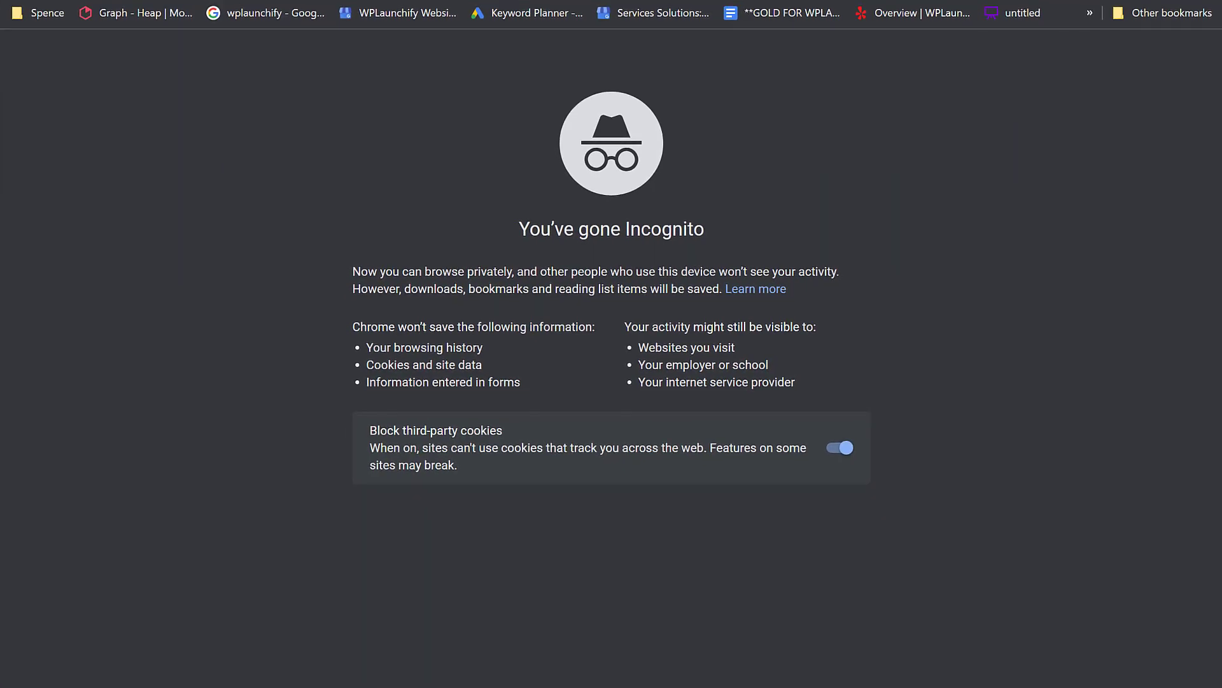
type("https://launchflows.wplaunchify.site/")
key("Return")
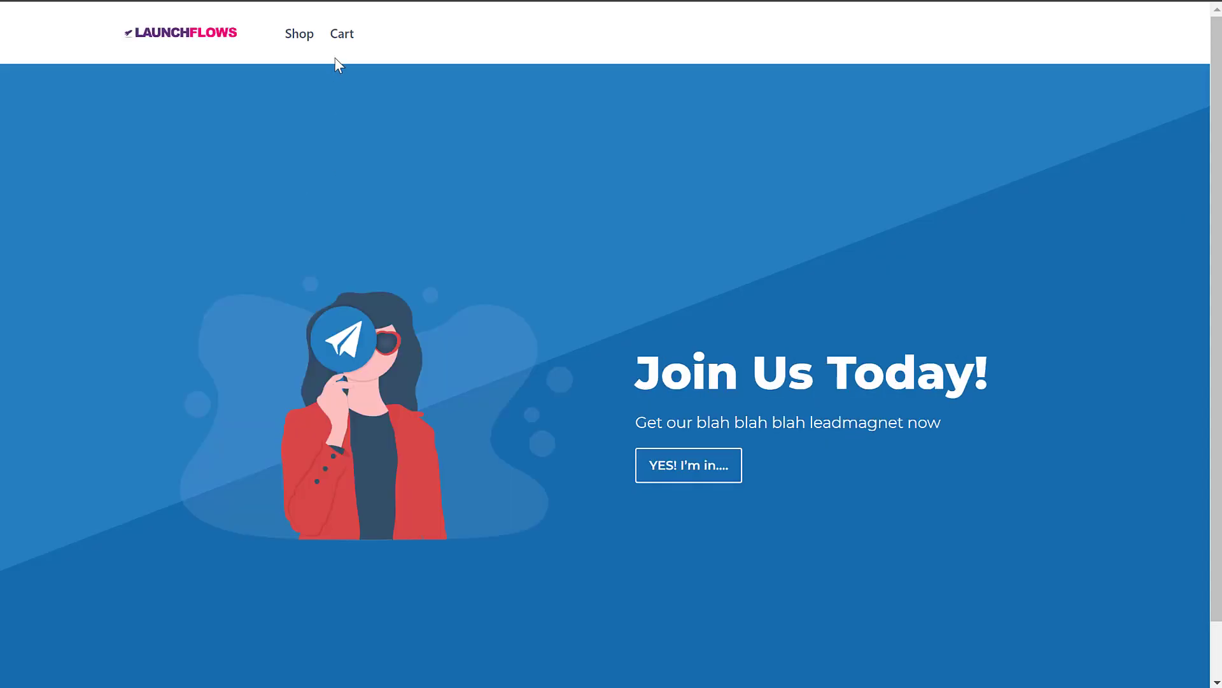
left_click(291, 36)
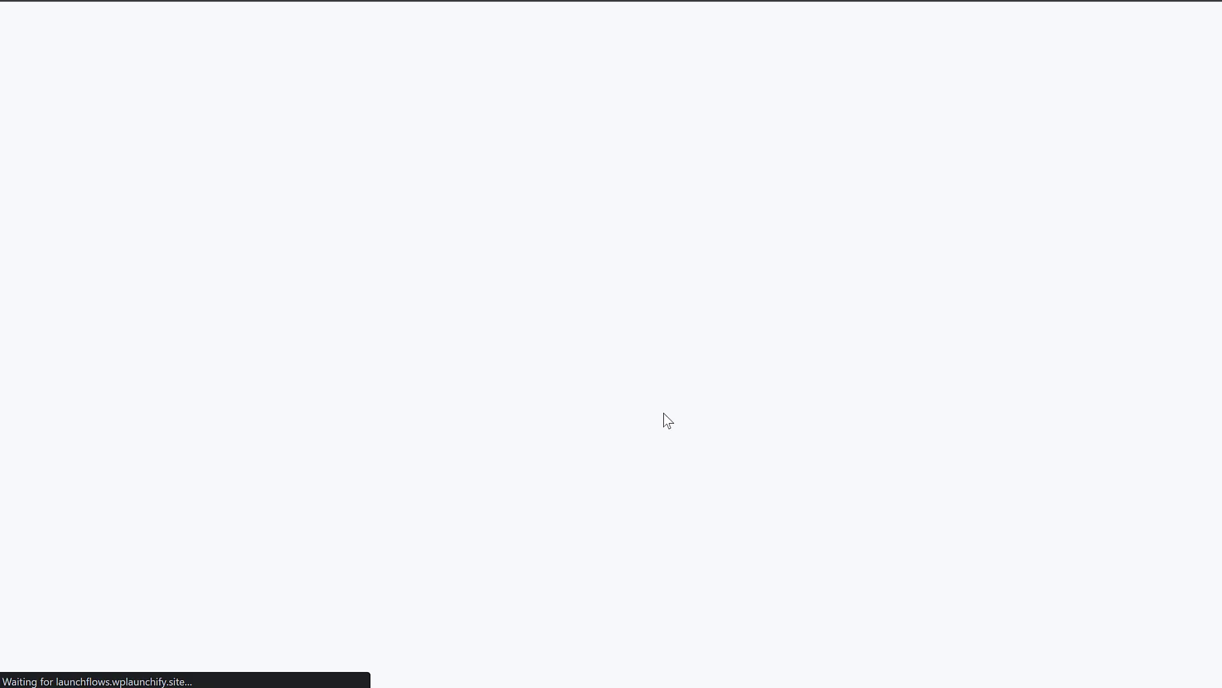
left_click(673, 475)
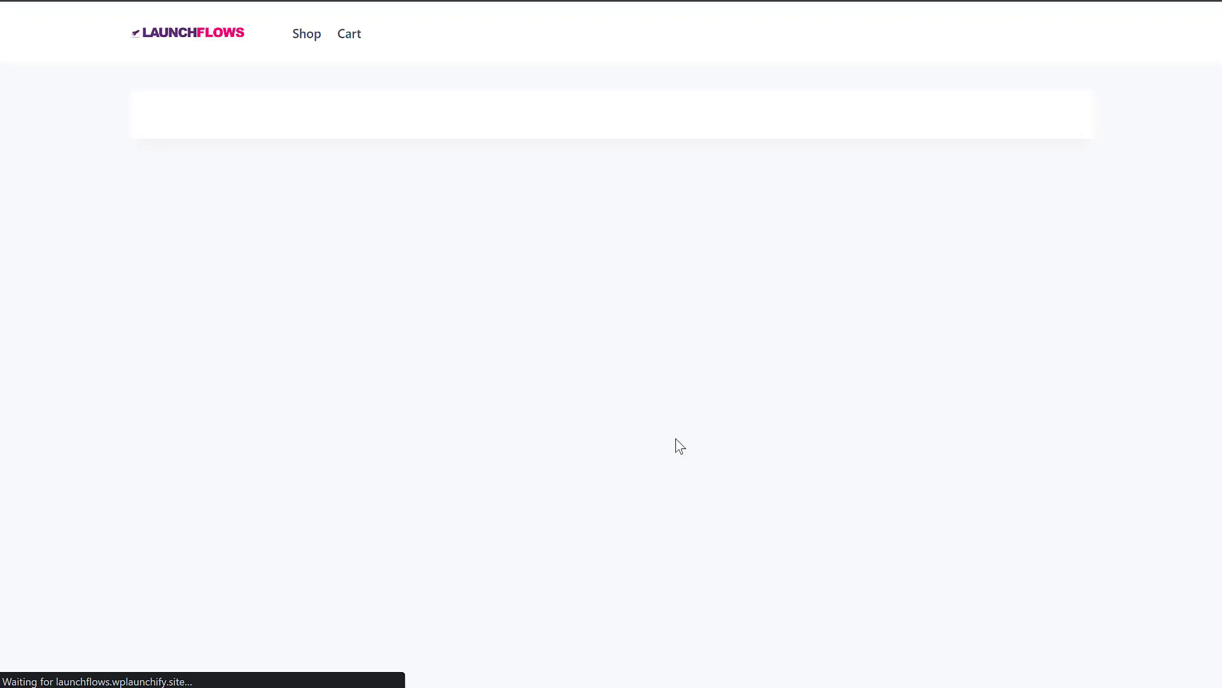
Fill in the checkout's customer info with the e-mail address, first and last name, and red as the favorite color
left_click(250, 201)
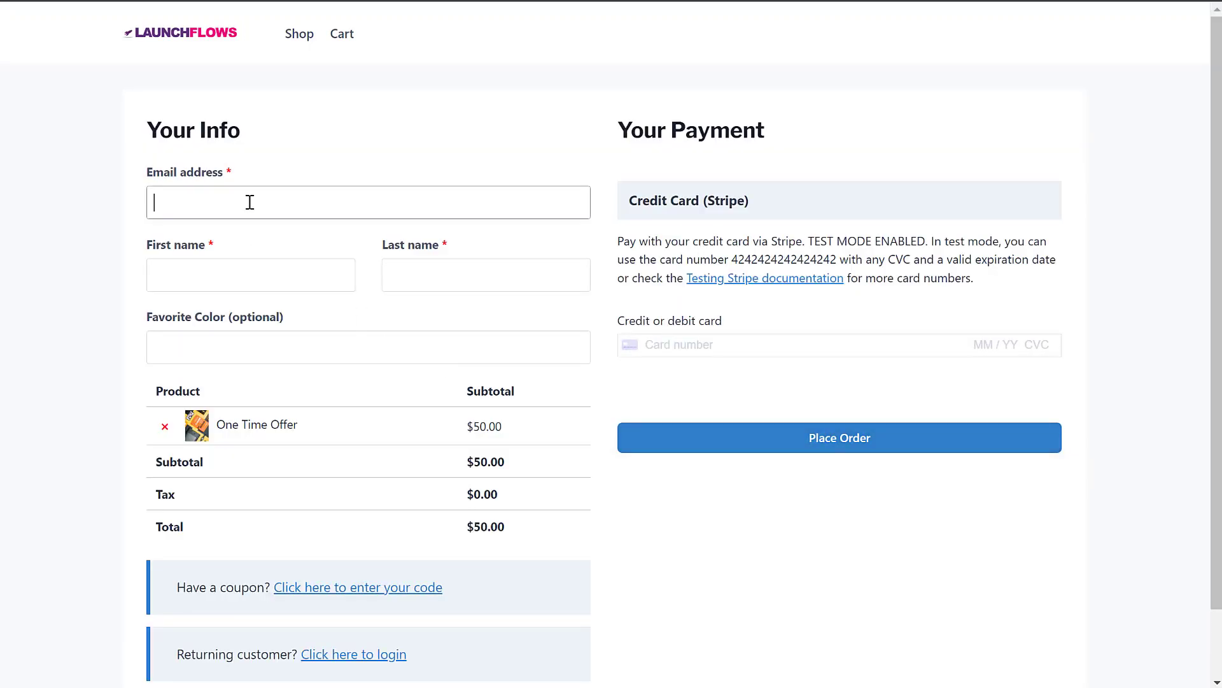
type("testperson@test.com")
key("Tab")
type("Test")
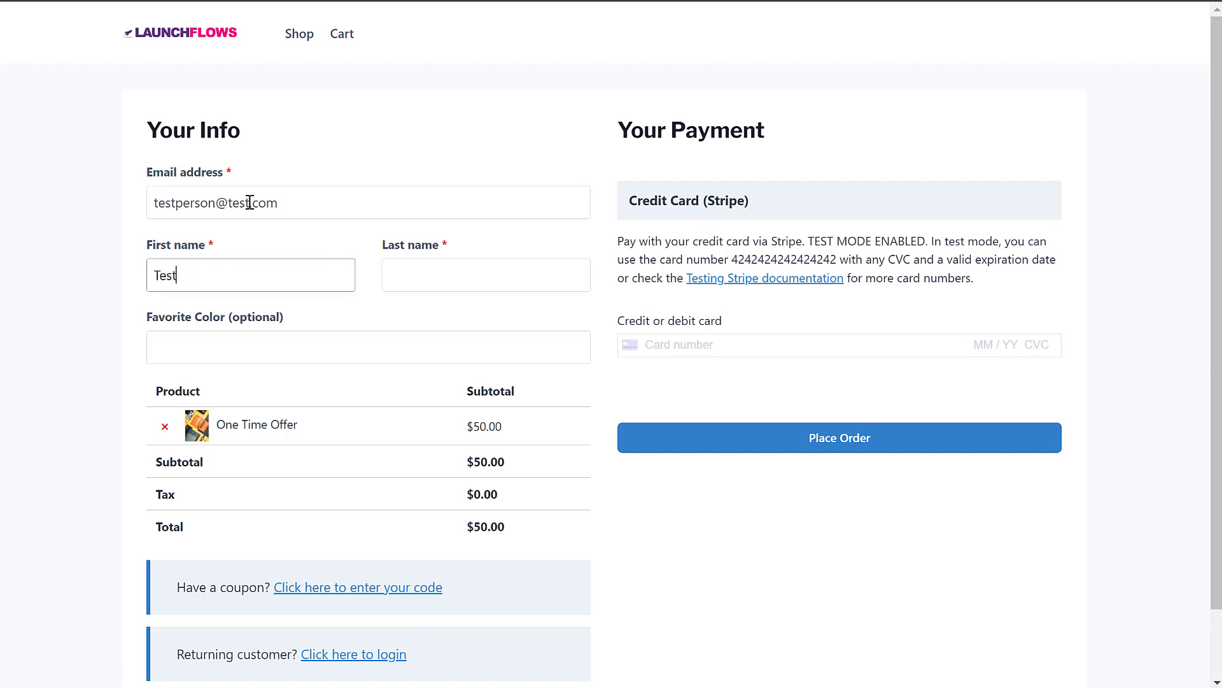
key("Tab")
type("Person")
key("Tab")
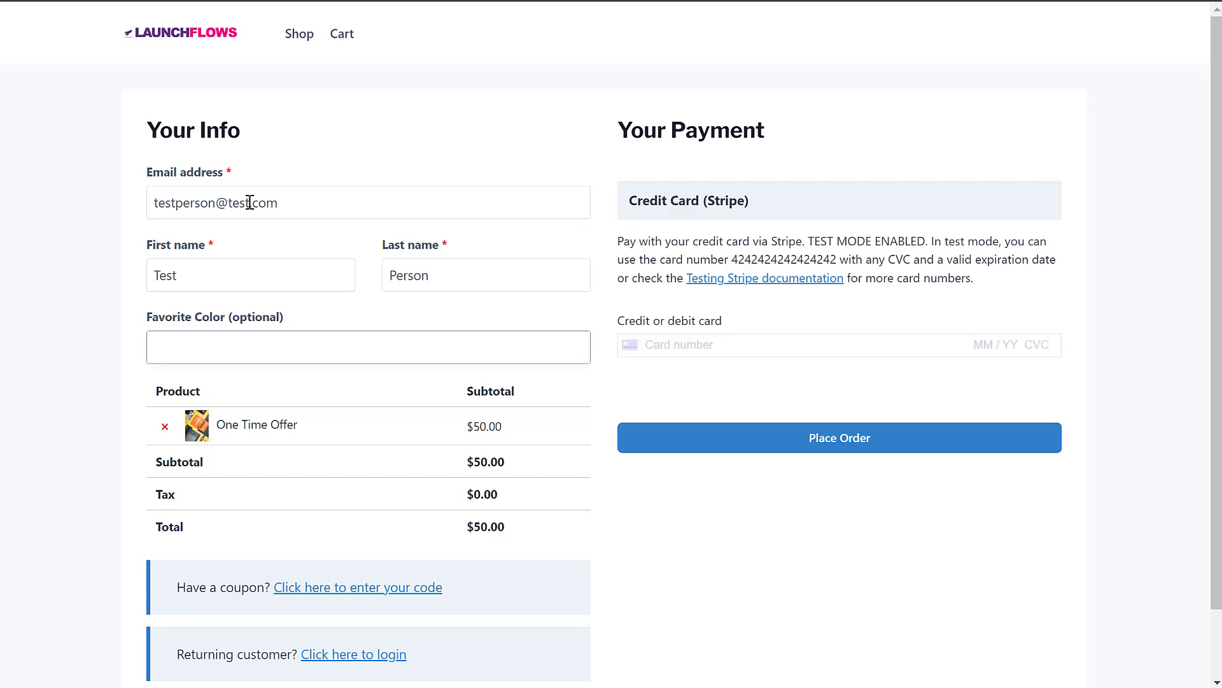
type("red")
Enter the test credit card's number, expiration date and CVC, and place the order for the One Time Offer
left_click(742, 349)
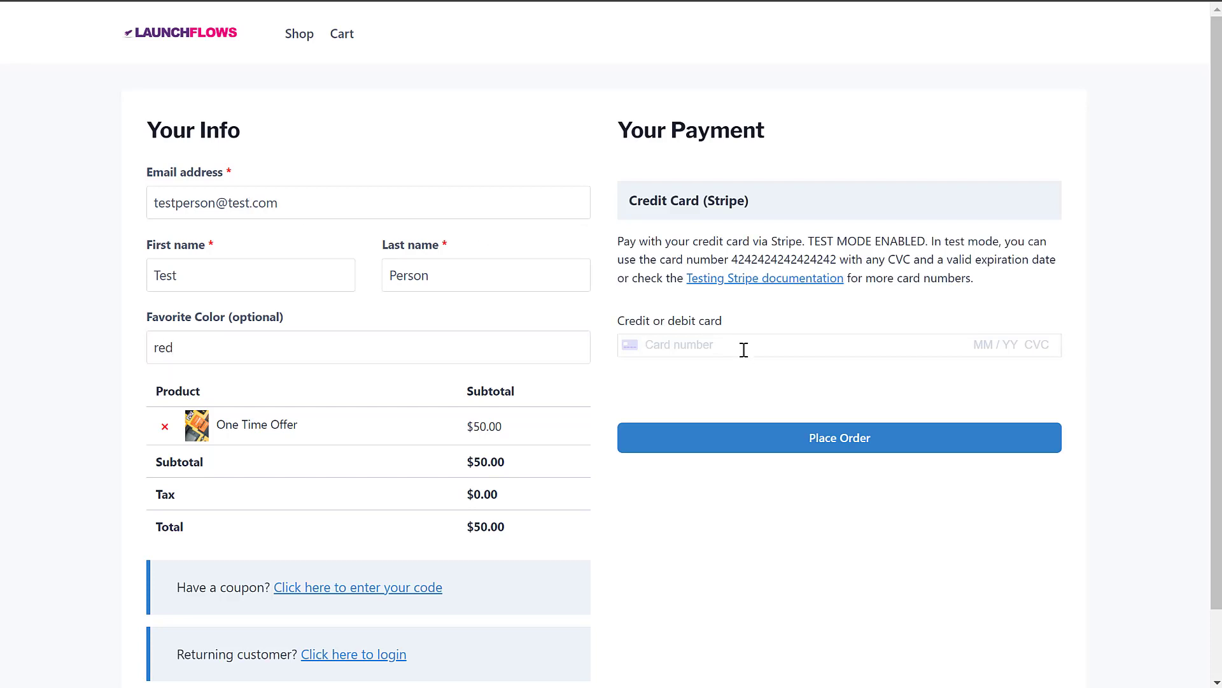
type("4242 4242 4242 4242 02 / 22")
scroll(744, 350, "down", 1)
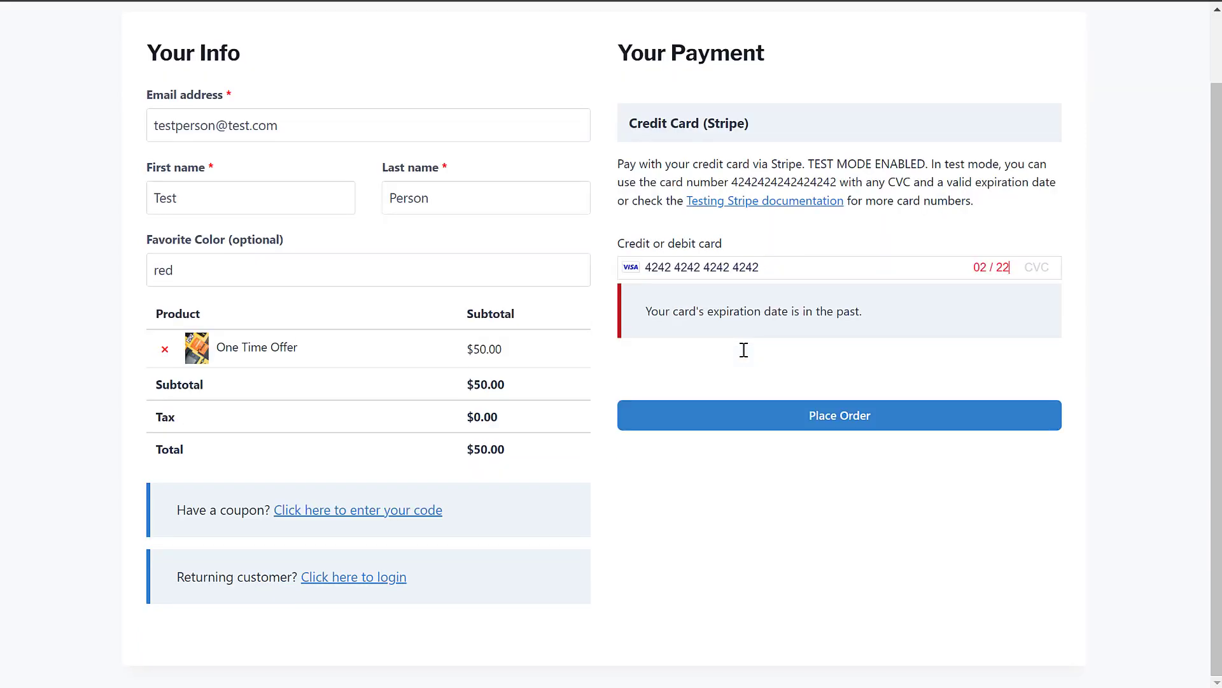
key("BackSpace")
type("3")
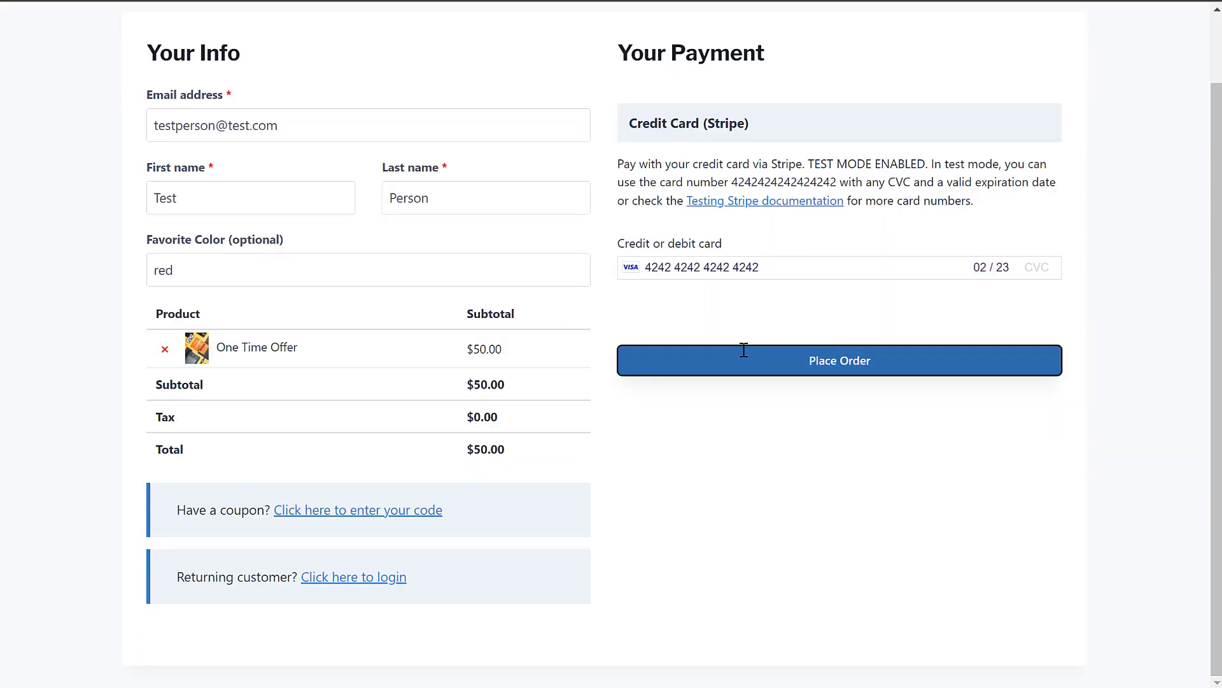
type("123")
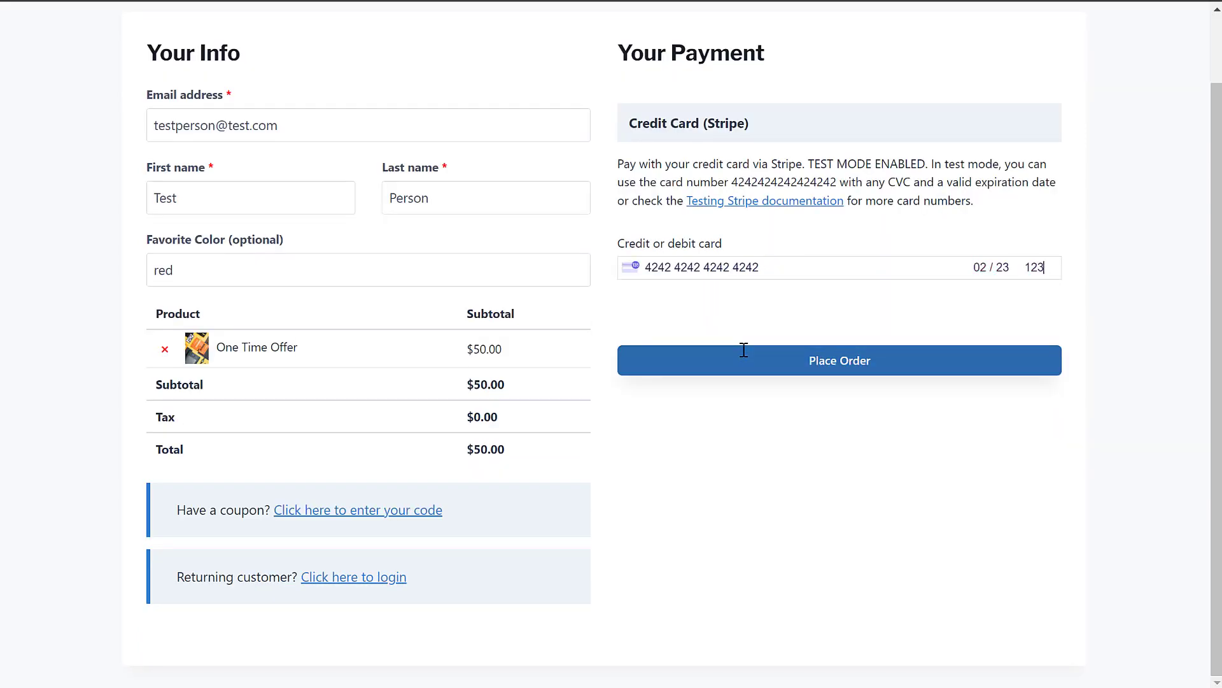
left_click(796, 363)
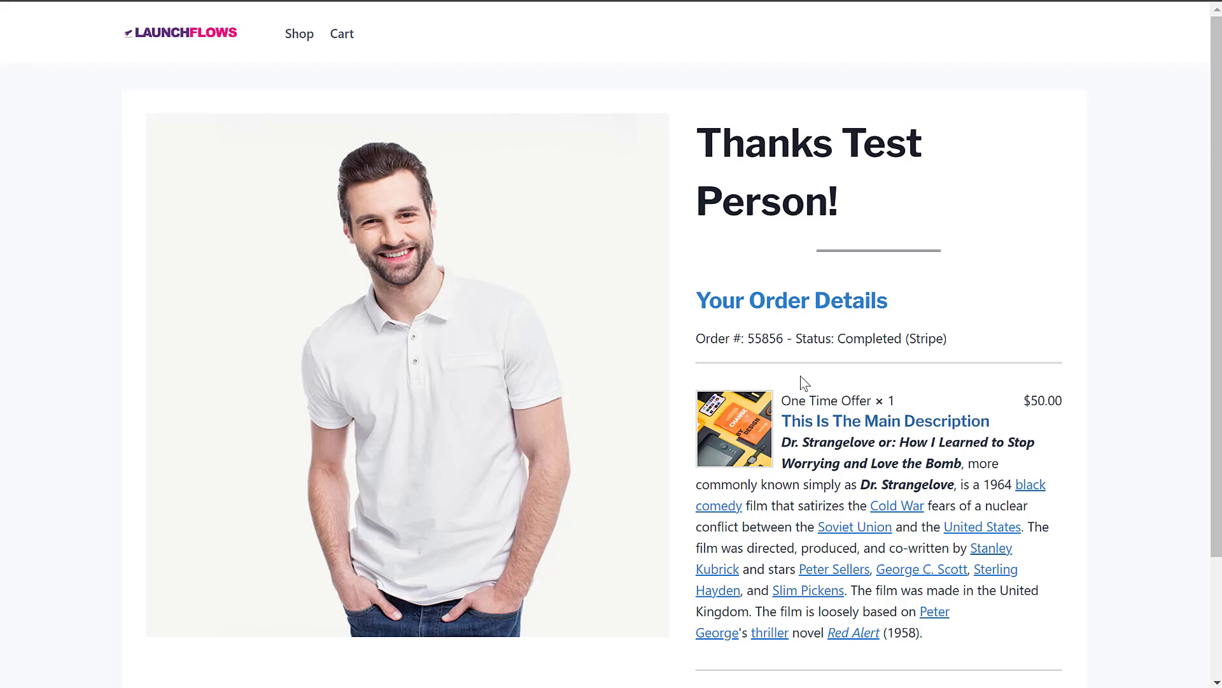
Examine the order details on the thank-you page, including the product's main description heading and text
scroll(801, 378, "down", 2)
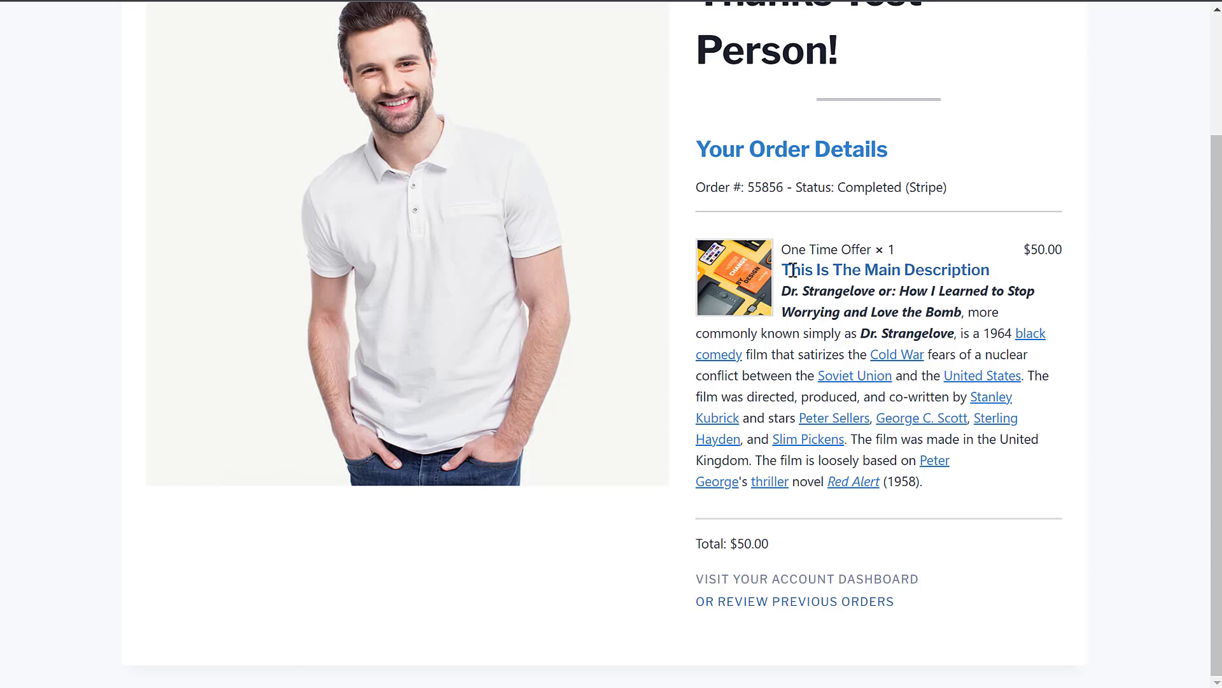
left_click_drag(792, 270, 980, 271)
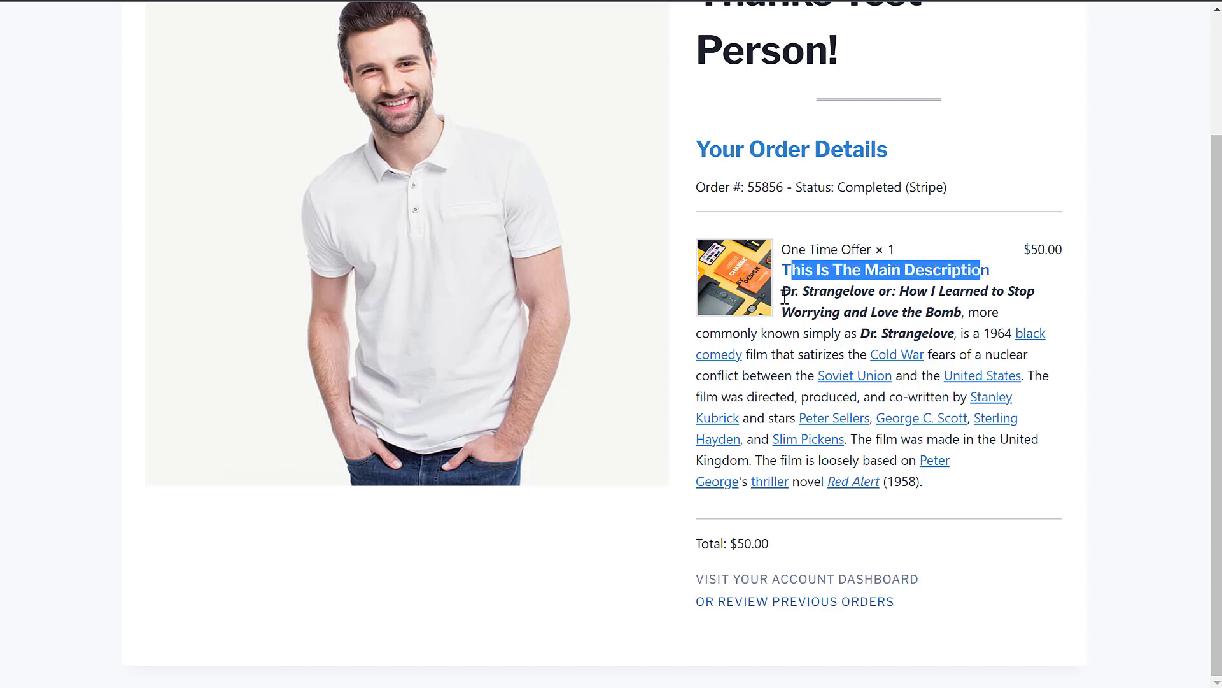
left_click_drag(783, 293, 970, 492)
left_click(986, 485)
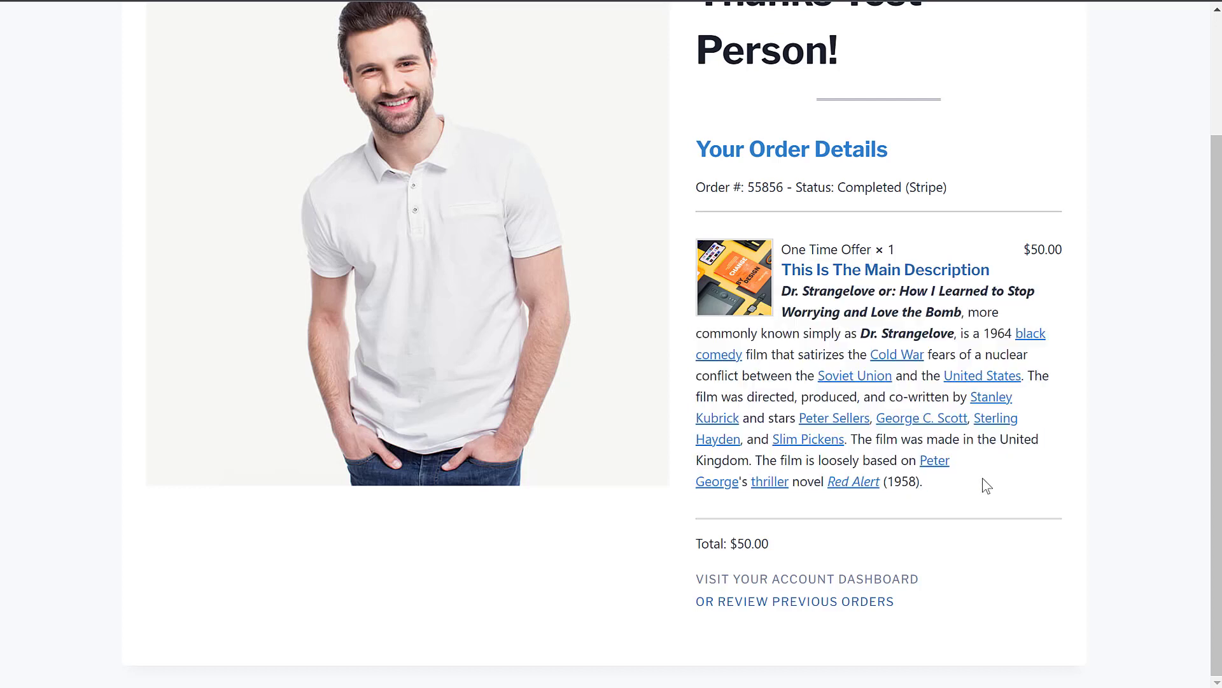